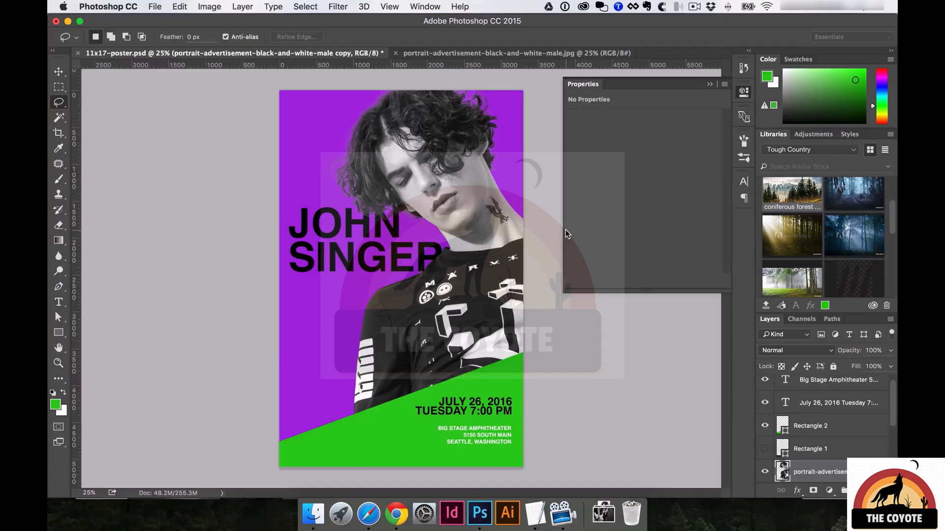
Save 11x17-poster.psd, then start a Save As copy of it on the Desktop in Photoshop format.
{"action": "key", "text": "super+s"}
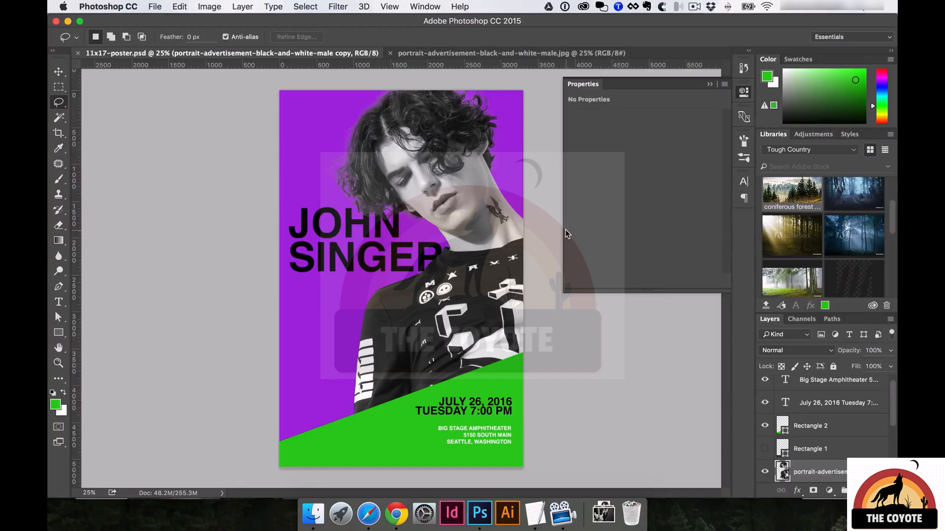
{"action": "key", "text": "super+shift+s"}
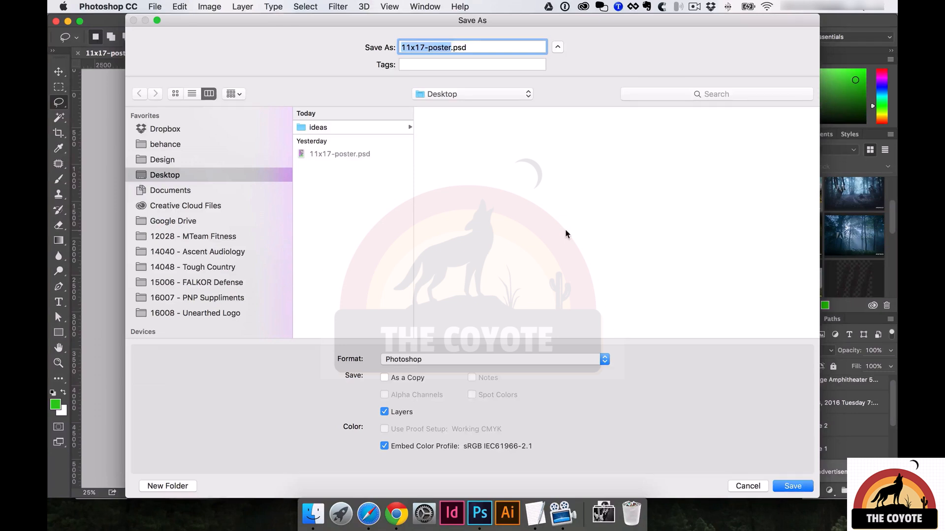
Add -V2 to the file name and save the copy as 11x17-poster-V2.psd.
{"action": "key", "text": "Right"}
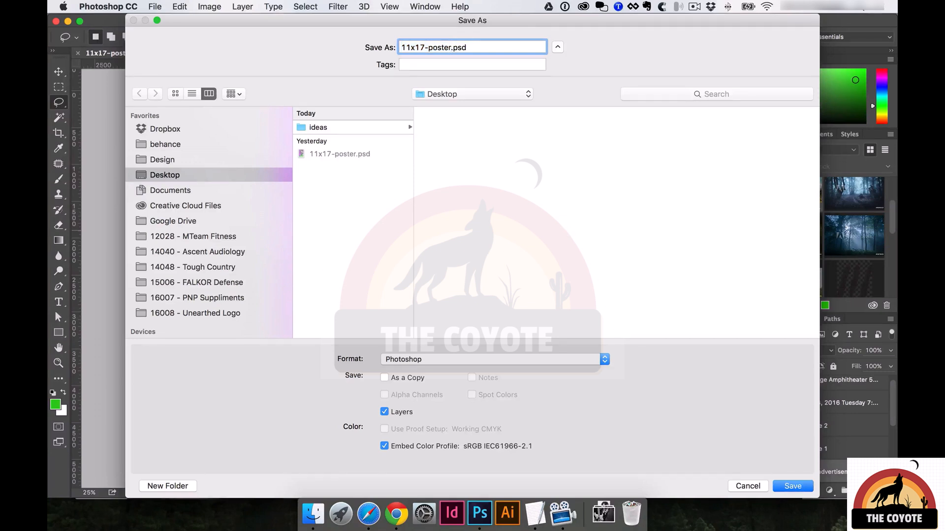
{"action": "type", "text": "-V2"}
{"action": "key", "text": "Return"}
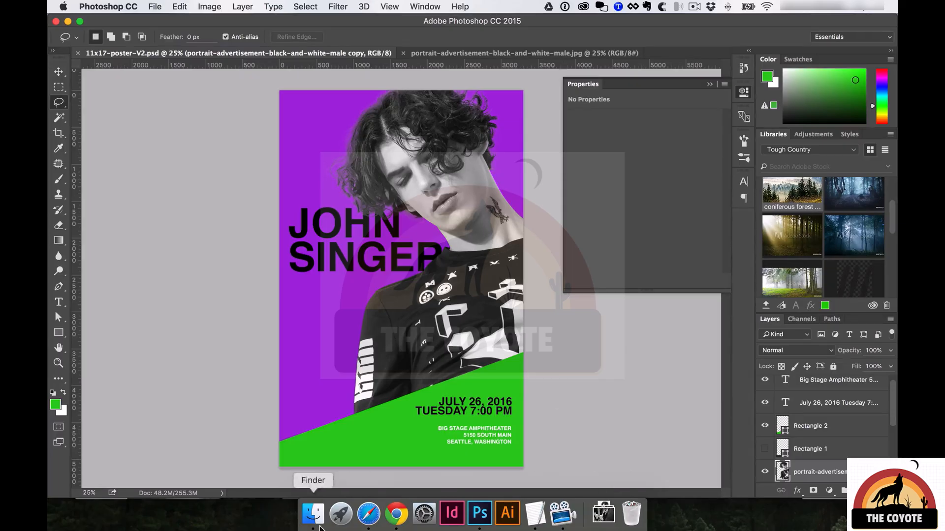
{"action": "left_click", "coordinate": [369, 514]}
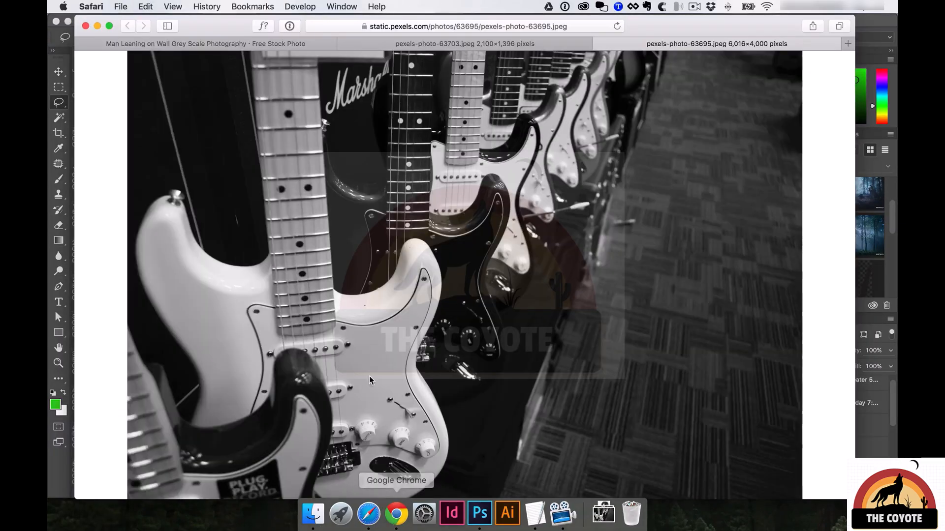
{"action": "left_click", "coordinate": [446, 44]}
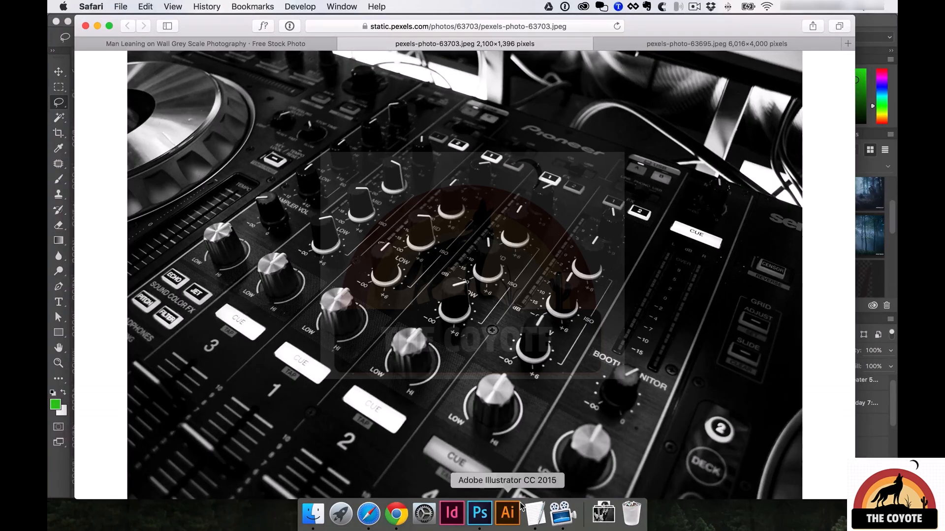
{"action": "left_click", "coordinate": [480, 514]}
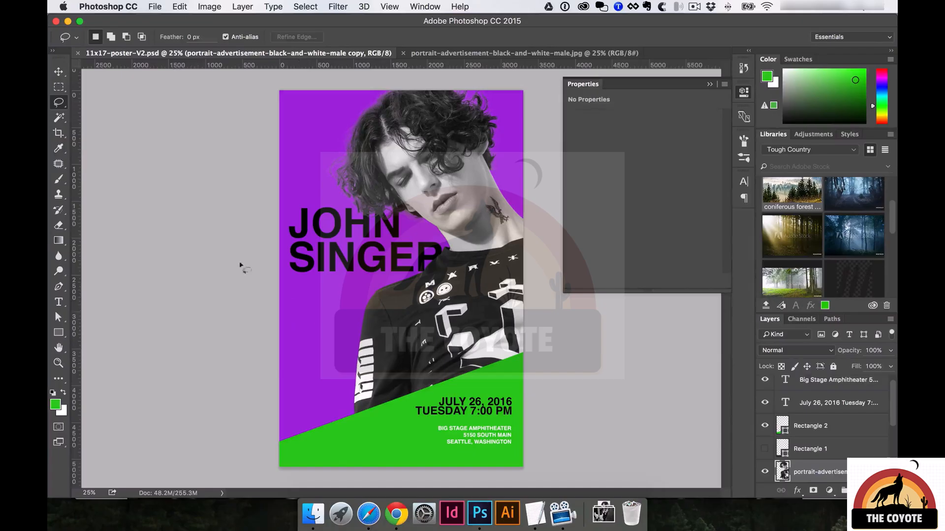
{"action": "left_click", "coordinate": [59, 73]}
{"action": "left_click", "coordinate": [298, 129]}
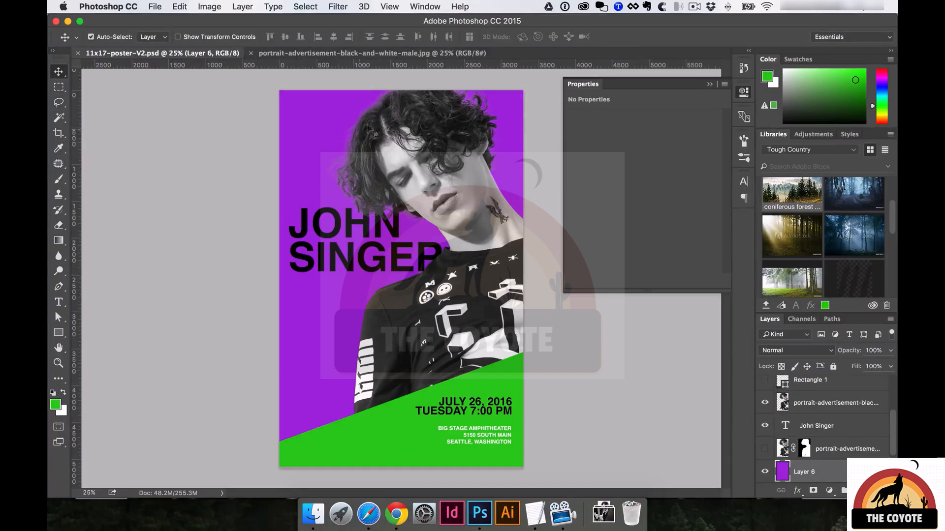
{"action": "right_click", "coordinate": [59, 73]}
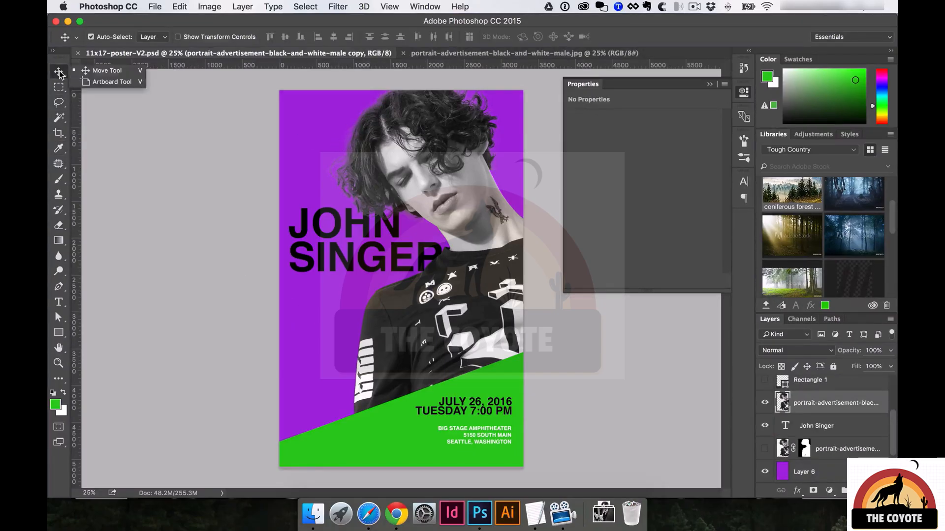
{"action": "left_click", "coordinate": [107, 72]}
{"action": "left_click", "coordinate": [91, 37]}
{"action": "left_click", "coordinate": [91, 36]}
{"action": "left_click", "coordinate": [318, 130]}
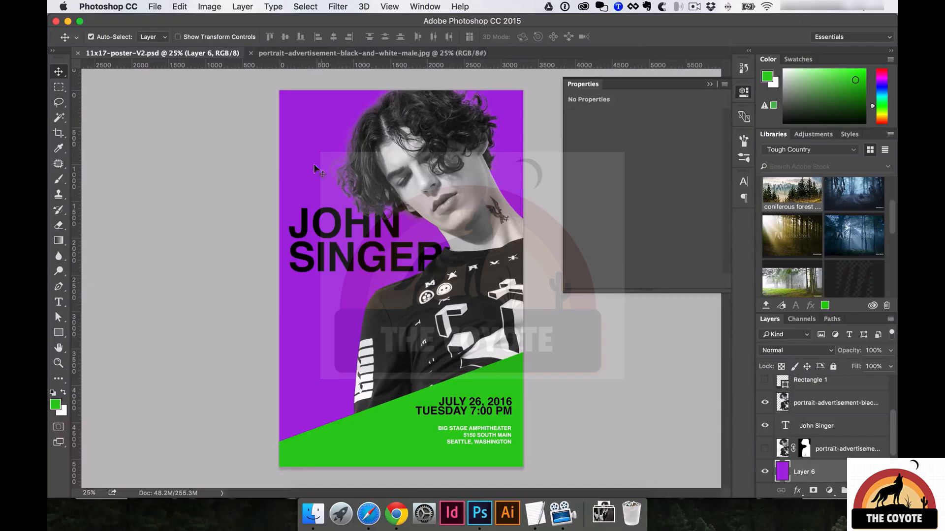
{"action": "left_click", "coordinate": [354, 428]}
{"action": "left_click", "coordinate": [473, 406]}
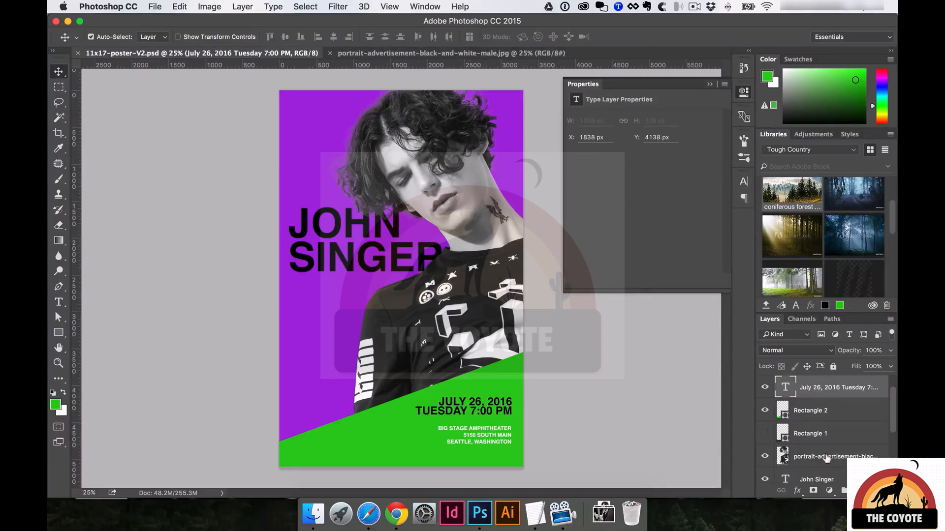
{"action": "left_click", "coordinate": [400, 315]}
{"action": "left_click_drag", "start_coordinate": [417, 154], "coordinate": [360, 186]}
{"action": "left_click_drag", "start_coordinate": [359, 229], "coordinate": [380, 205]}
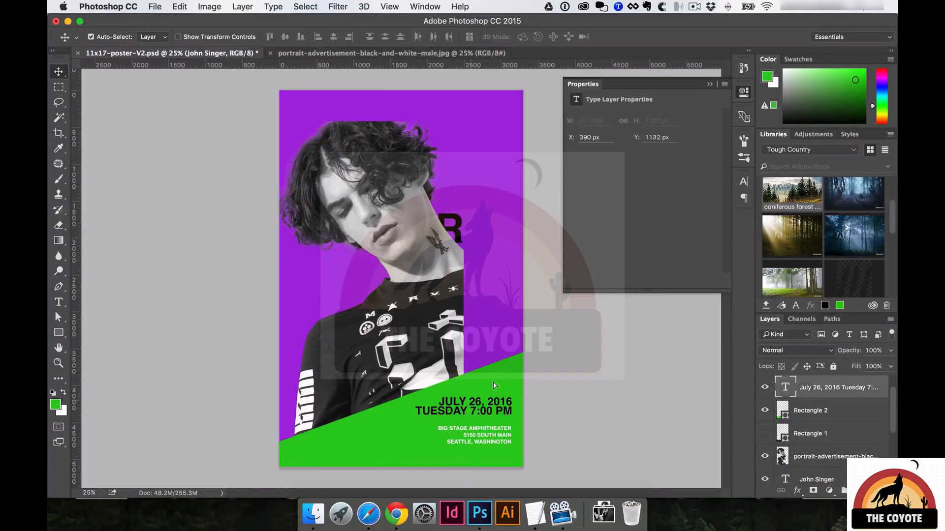
{"action": "left_click_drag", "start_coordinate": [485, 391], "coordinate": [533, 366]}
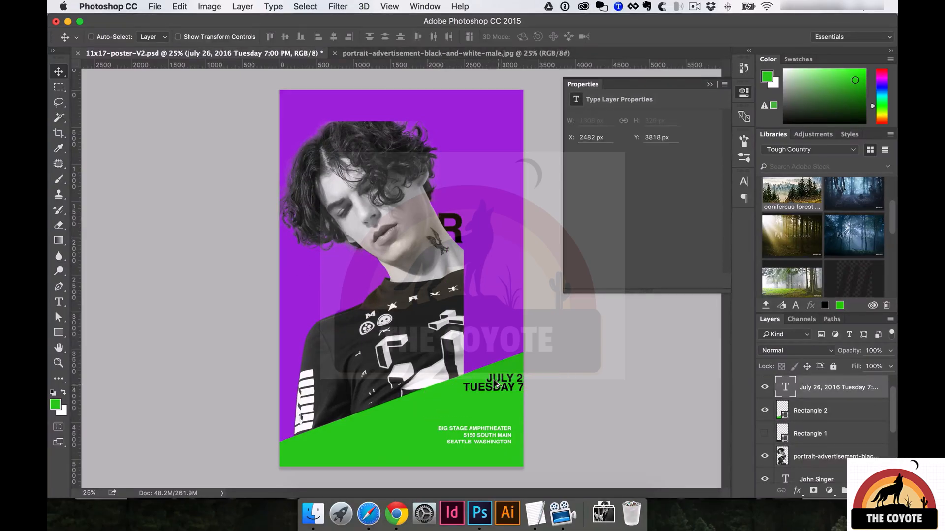
{"action": "key", "text": "super+alt+z"}
{"action": "key", "text": "super+alt+z"}
{"action": "key", "text": "super+alt+z"}
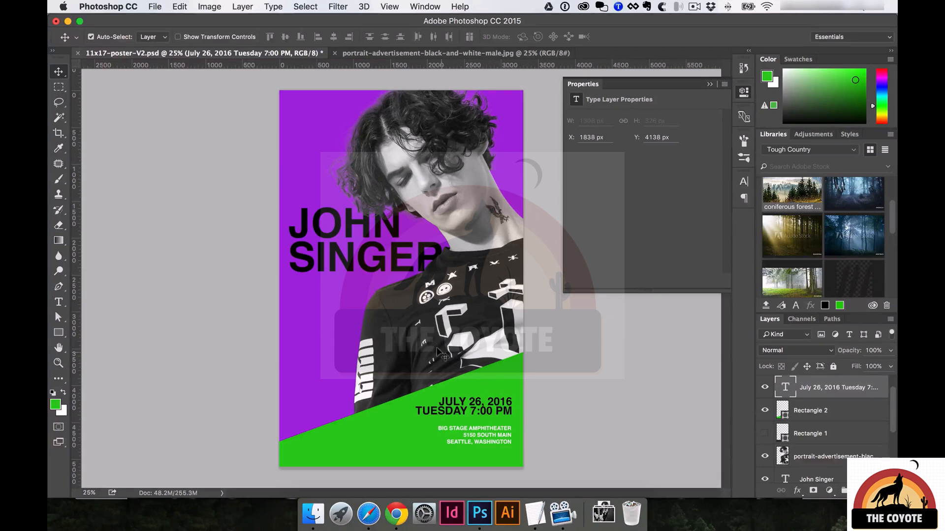
{"action": "left_click", "coordinate": [92, 37]}
{"action": "scroll", "coordinate": [811, 415], "scroll_direction": "up", "scroll_amount": 2}
{"action": "scroll", "coordinate": [812, 415], "scroll_direction": "down", "scroll_amount": 4}
{"action": "scroll", "coordinate": [812, 415], "scroll_direction": "up", "scroll_amount": 3}
{"action": "scroll", "coordinate": [812, 415], "scroll_direction": "down", "scroll_amount": 2}
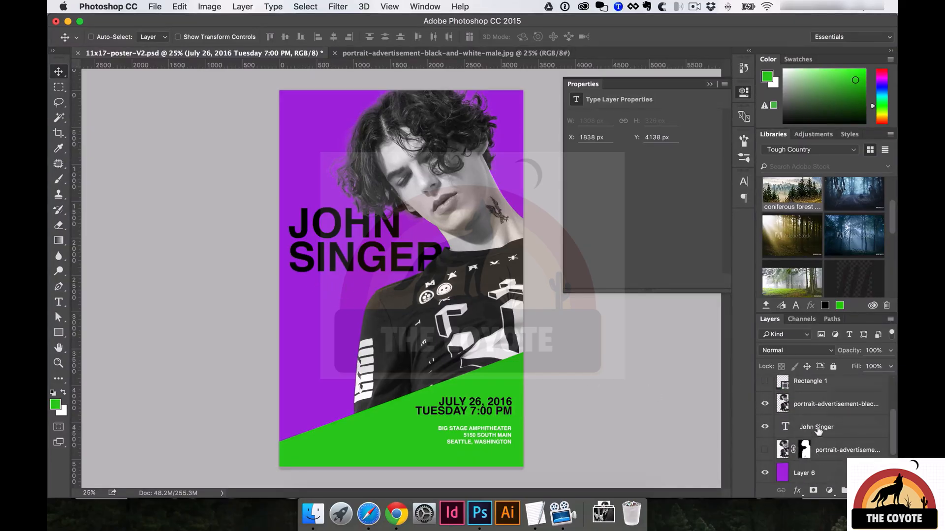
{"action": "left_click", "coordinate": [817, 427]}
{"action": "left_click_drag", "start_coordinate": [339, 384], "coordinate": [462, 287]}
{"action": "left_click_drag", "start_coordinate": [279, 121], "coordinate": [321, 366]}
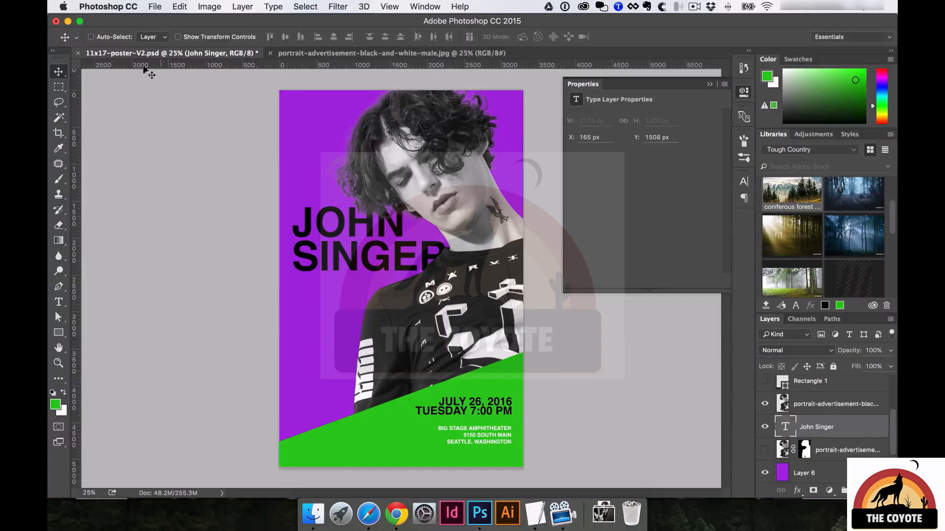
{"action": "left_click", "coordinate": [103, 34]}
Delete the green diagonal Rectangle 2 shape, then select the portrait layer.
{"action": "left_click", "coordinate": [506, 371]}
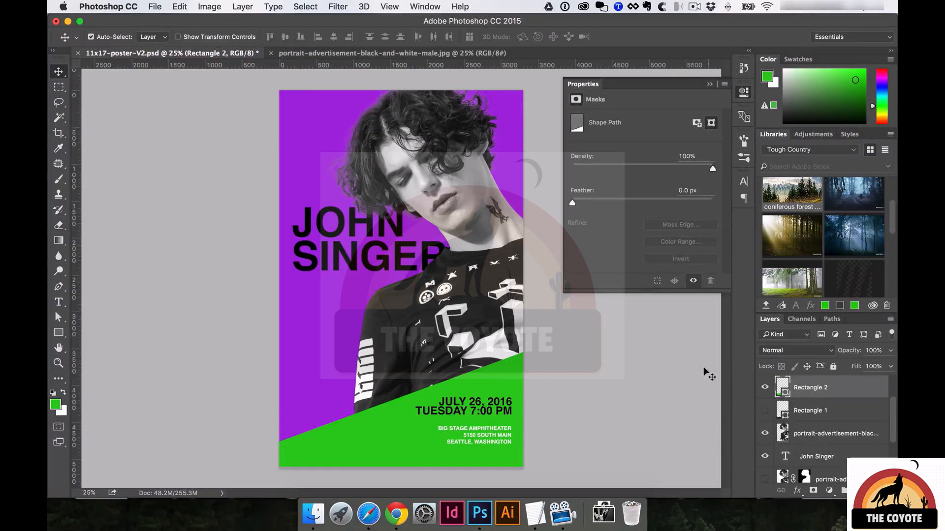
{"action": "key", "text": "Delete"}
{"action": "left_click", "coordinate": [492, 402]}
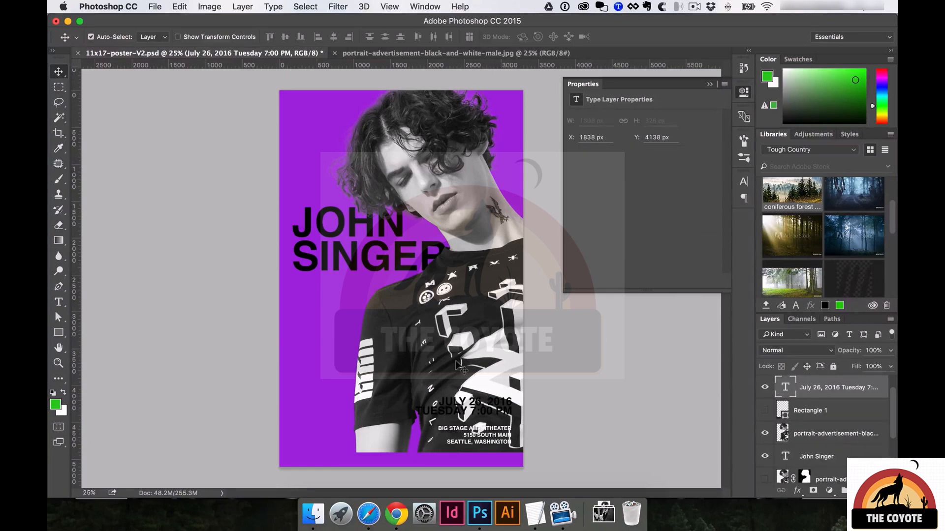
{"action": "left_click", "coordinate": [449, 310]}
Enlarge the portrait toward the bottom-left so it reaches the poster's bottom edge.
{"action": "key", "text": "super+t"}
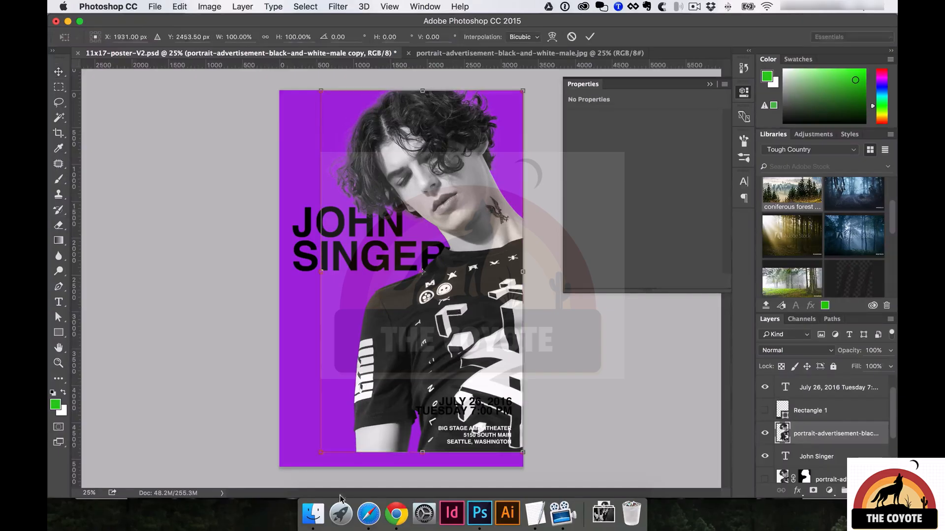
{"action": "left_click_drag", "start_coordinate": [321, 453], "coordinate": [307, 468]}
{"action": "key", "text": "Return"}
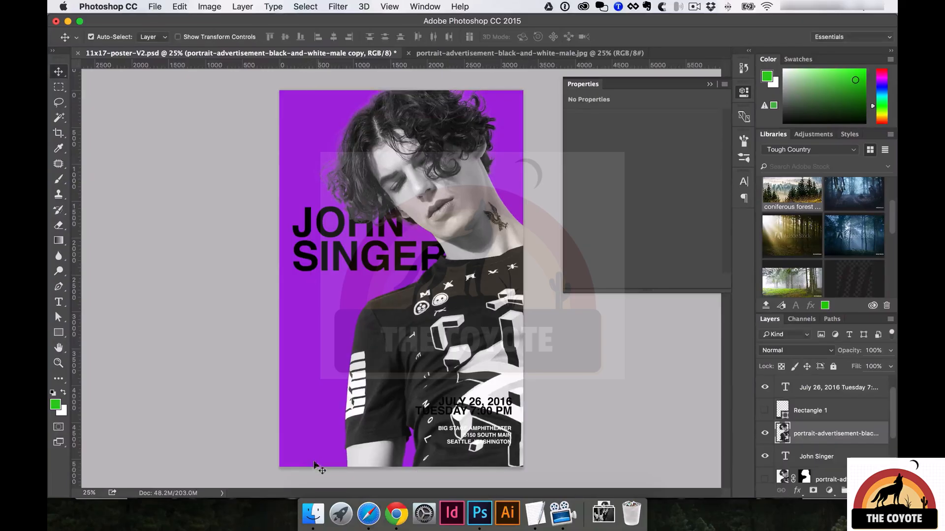
Place pexels-photo-63703-2.jpeg from Downloads onto the poster as a smart object.
{"action": "left_click", "coordinate": [599, 526]}
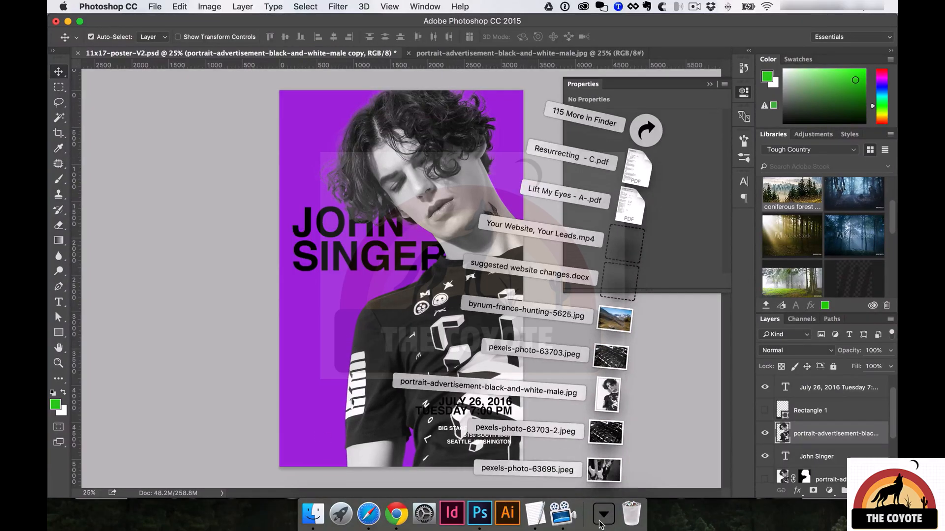
{"action": "left_click_drag", "start_coordinate": [612, 443], "coordinate": [393, 294]}
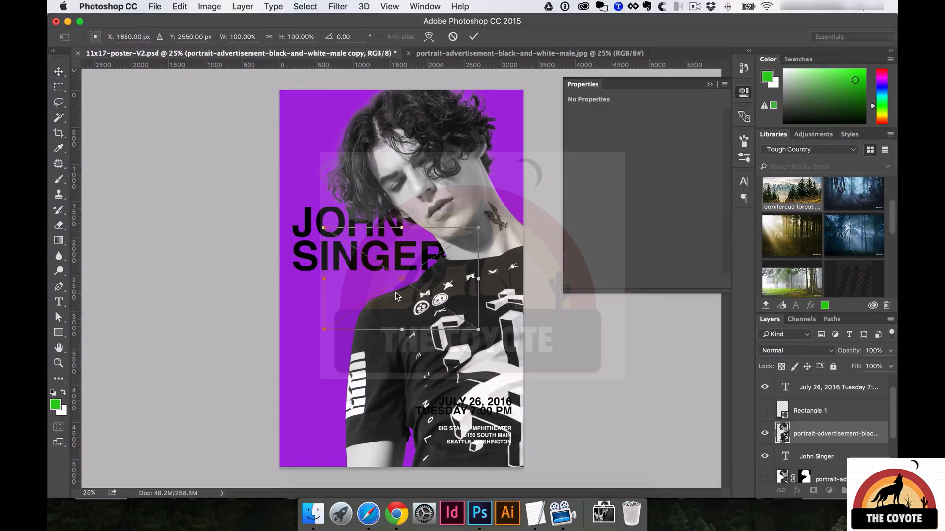
{"action": "key", "text": "Return"}
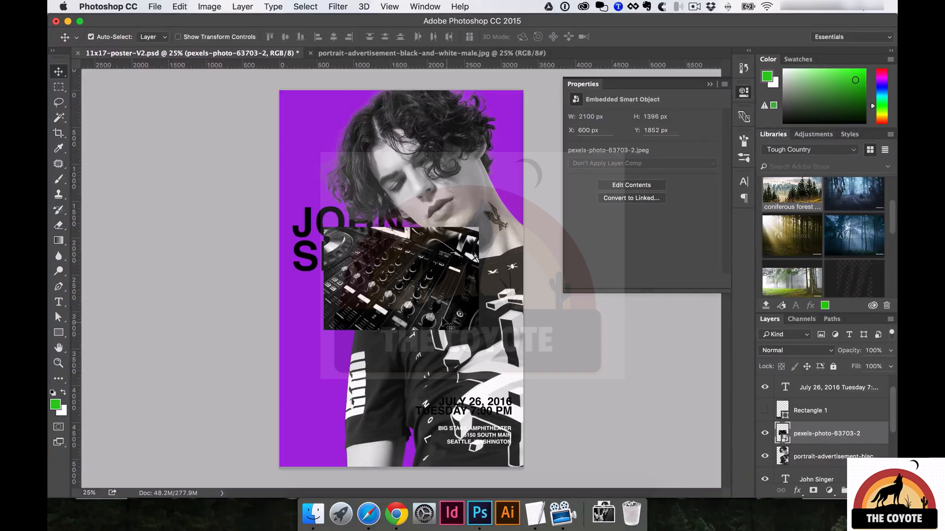
Move the DJ mixer photo and enlarge it across the poster.
{"action": "left_click_drag", "start_coordinate": [446, 285], "coordinate": [437, 300]}
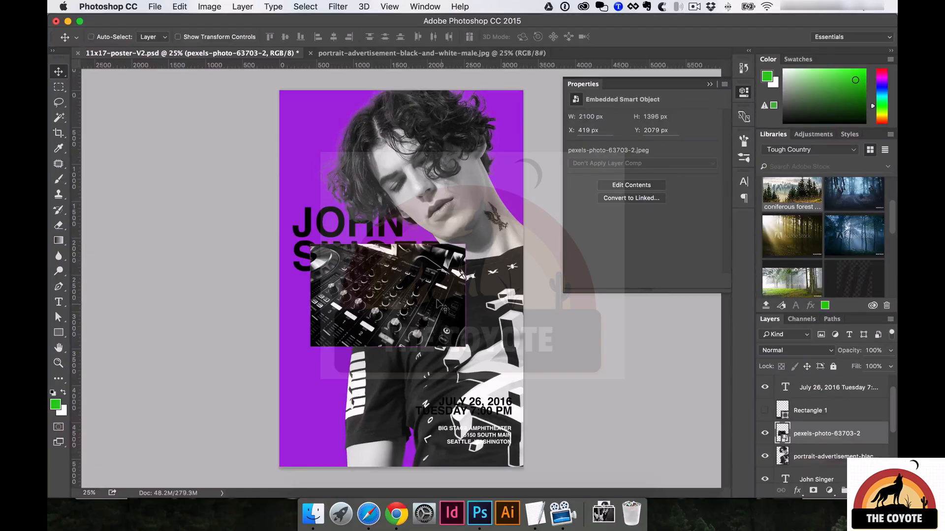
{"action": "key", "text": "ctrl+t"}
{"action": "left_click_drag", "start_coordinate": [465, 245], "coordinate": [719, 46]}
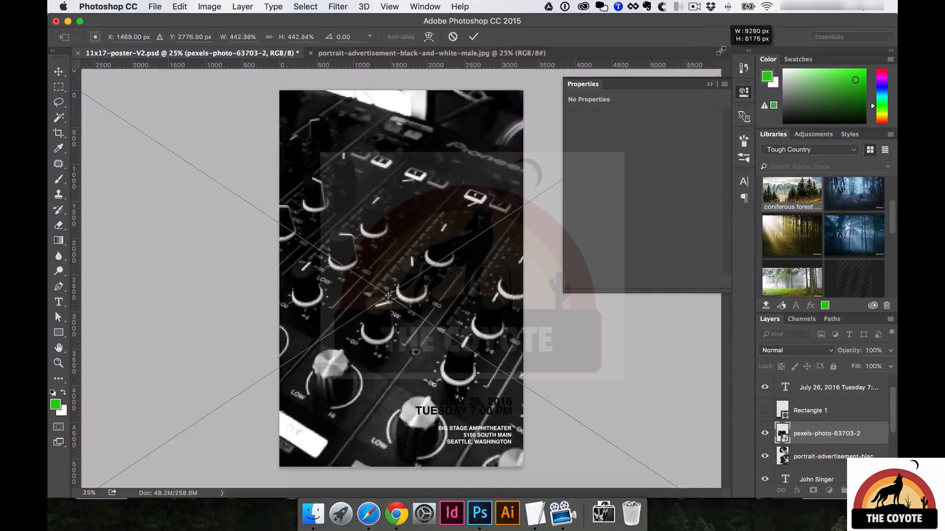
{"action": "key", "text": "Return"}
{"action": "left_click_drag", "start_coordinate": [398, 304], "coordinate": [398, 303]}
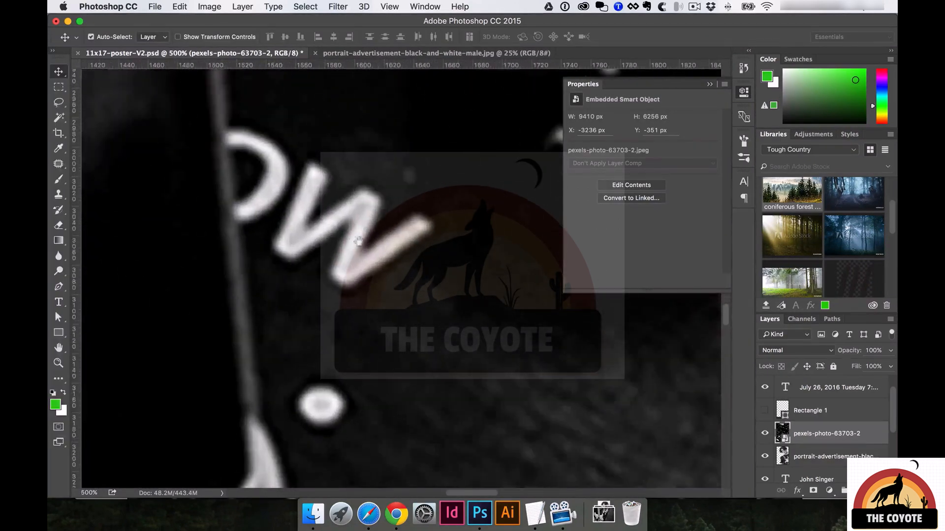
{"action": "left_click_drag", "start_coordinate": [326, 209], "coordinate": [339, 208]}
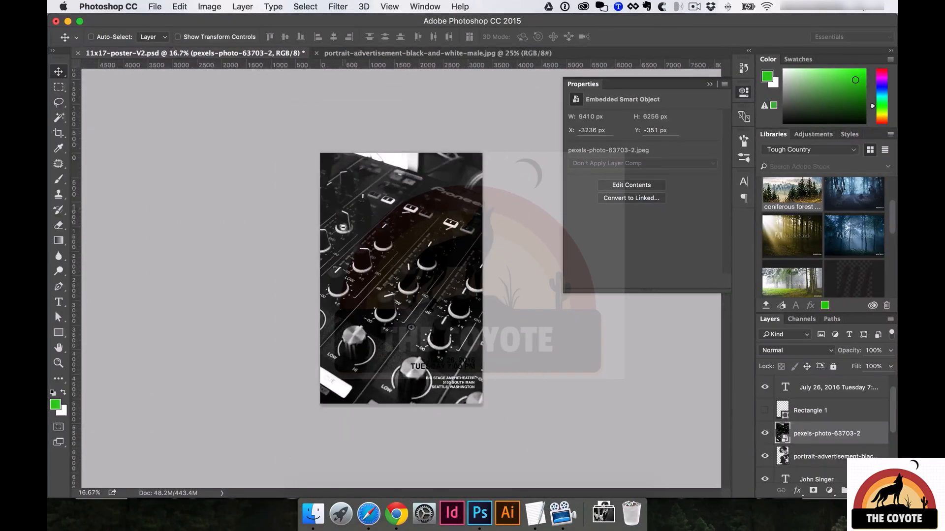
Resize the mixer photo to 8362 × 5559 px, send it below the portrait, and zoom to 25%.
{"action": "key", "text": "super+t"}
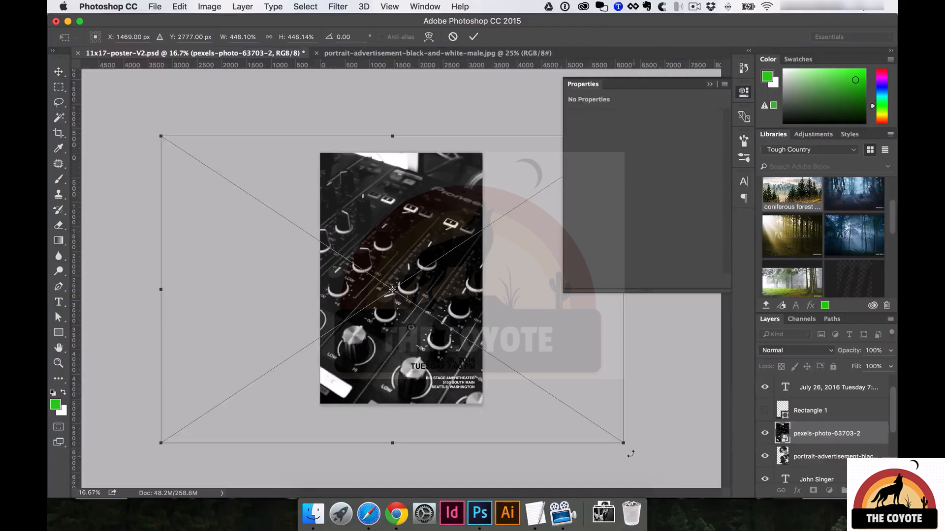
{"action": "left_click_drag", "start_coordinate": [624, 443], "coordinate": [570, 411]}
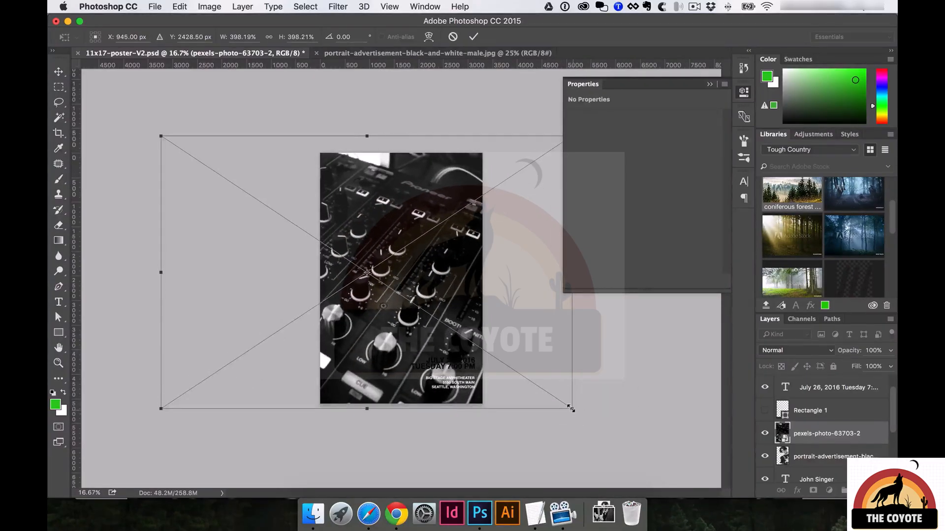
{"action": "key", "text": "Return"}
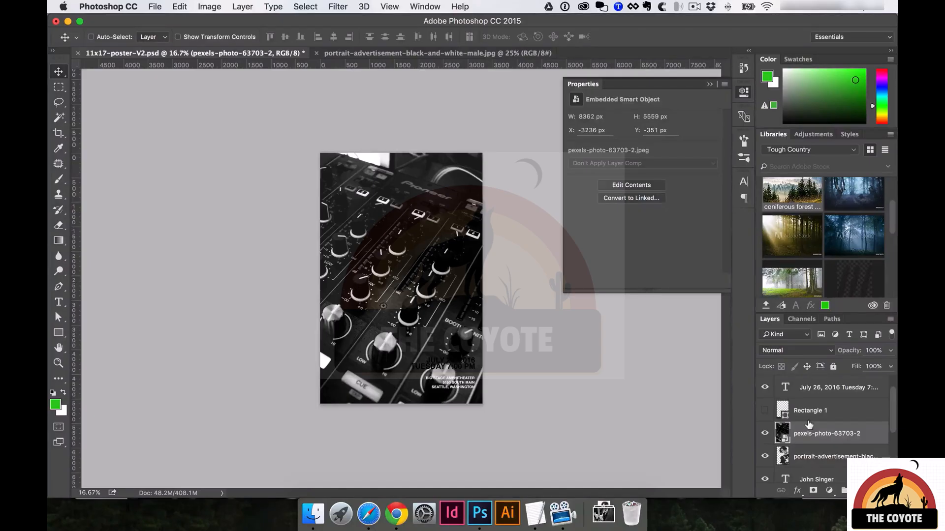
{"action": "key", "text": "super+bracketleft"}
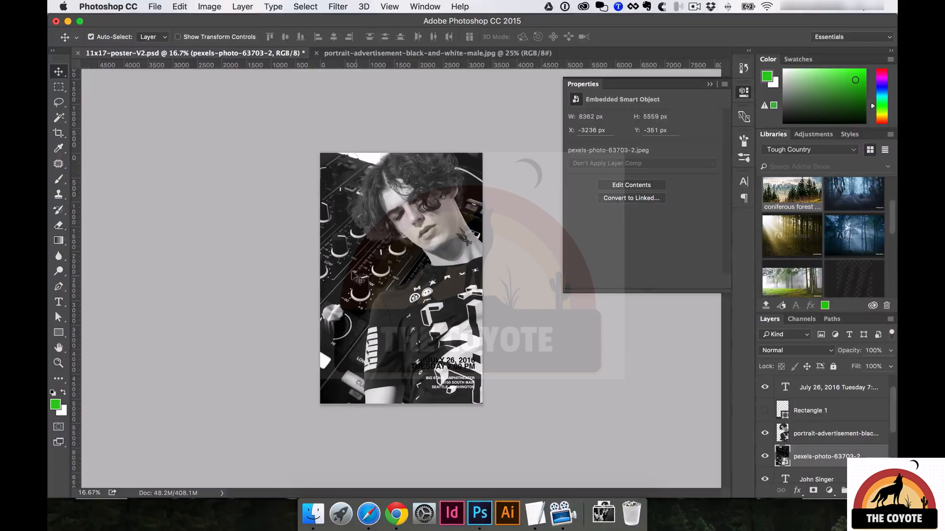
{"action": "key", "text": "super+equal"}
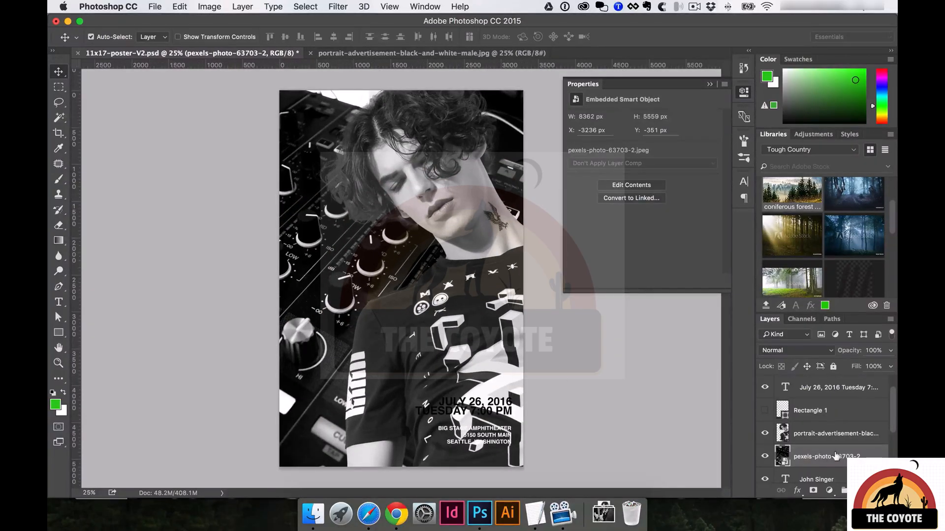
Lower the mixer photo layer's opacity to 30%.
{"action": "left_click_drag", "start_coordinate": [855, 350], "coordinate": [837, 351]}
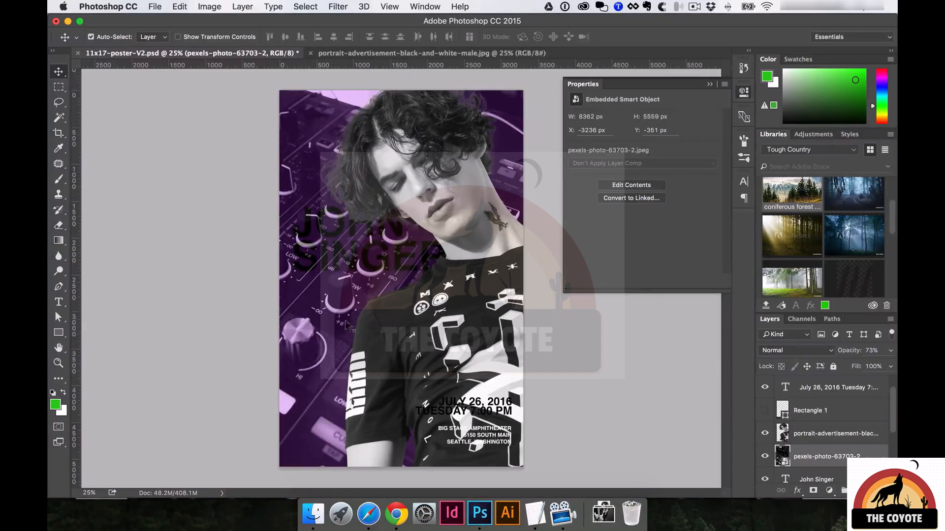
{"action": "scroll", "coordinate": [802, 445], "scroll_direction": "down", "scroll_amount": 1}
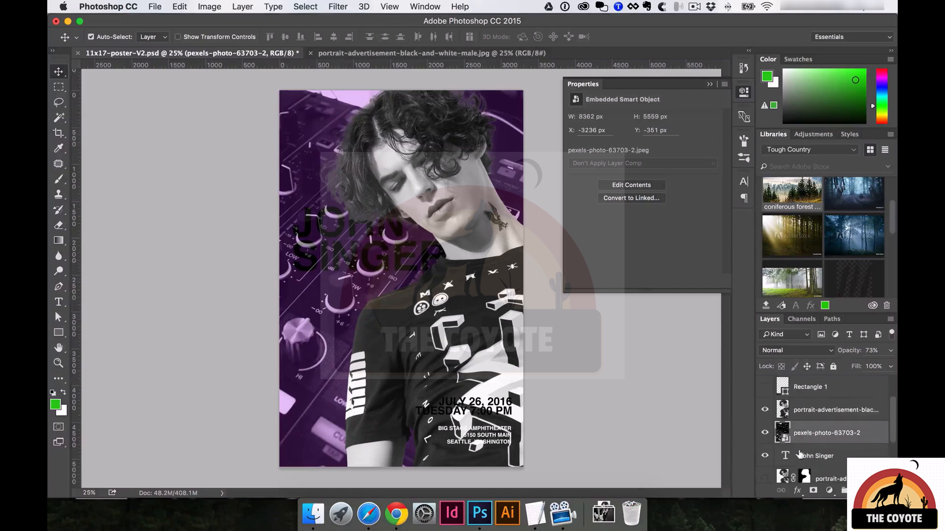
{"action": "scroll", "coordinate": [802, 453], "scroll_direction": "up", "scroll_amount": 2}
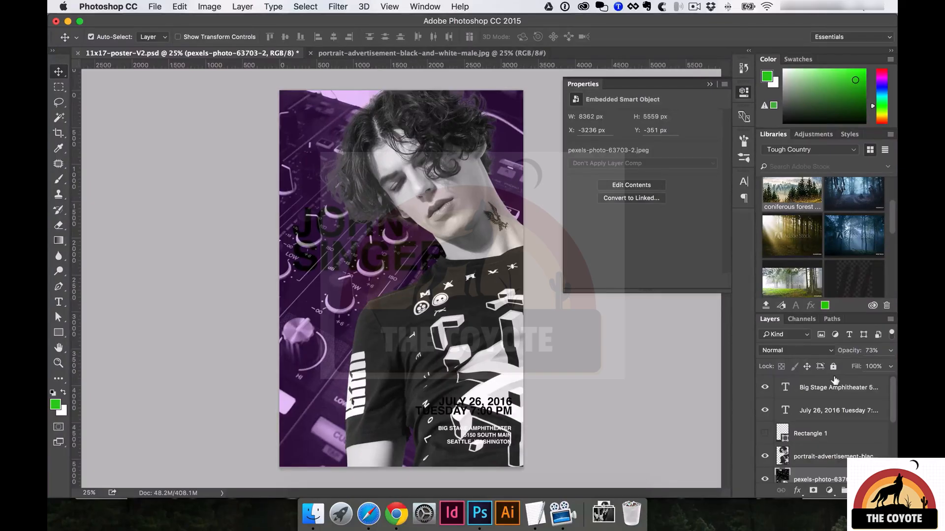
{"action": "key", "text": "5"}
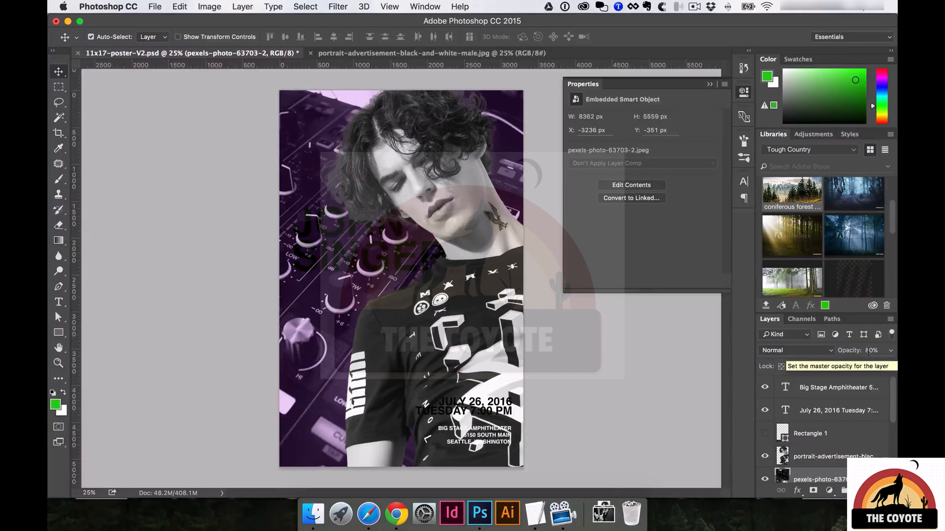
{"action": "key", "text": "3"}
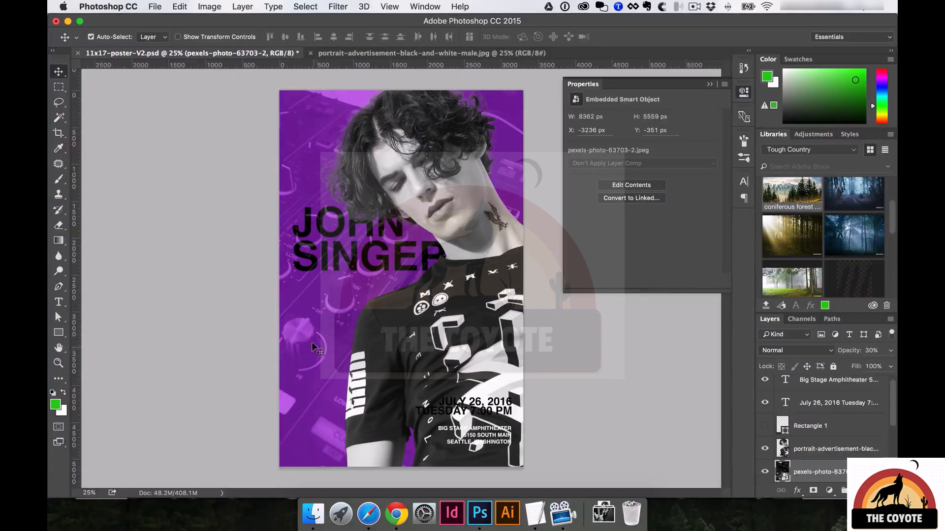
Fill the purple background Layer 6 with solid blue.
{"action": "scroll", "coordinate": [802, 451], "scroll_direction": "down", "scroll_amount": 4}
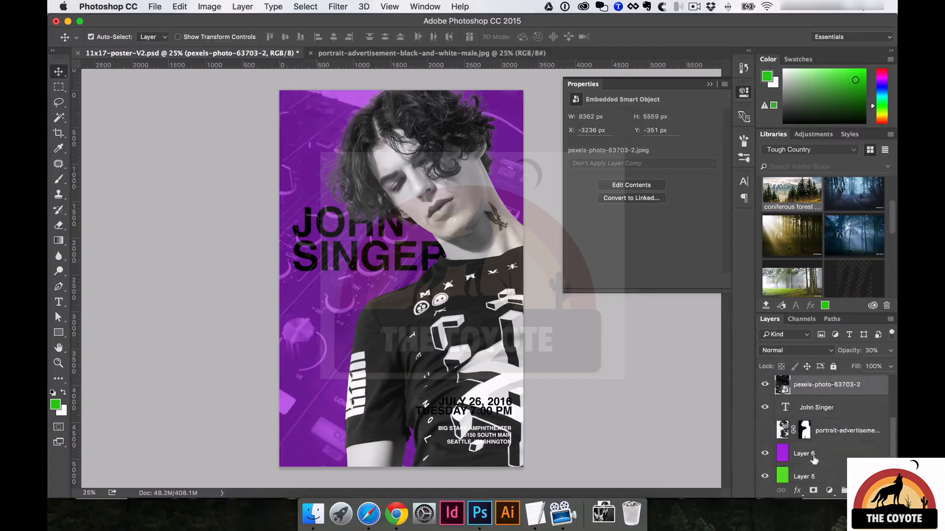
{"action": "left_click", "coordinate": [815, 455]}
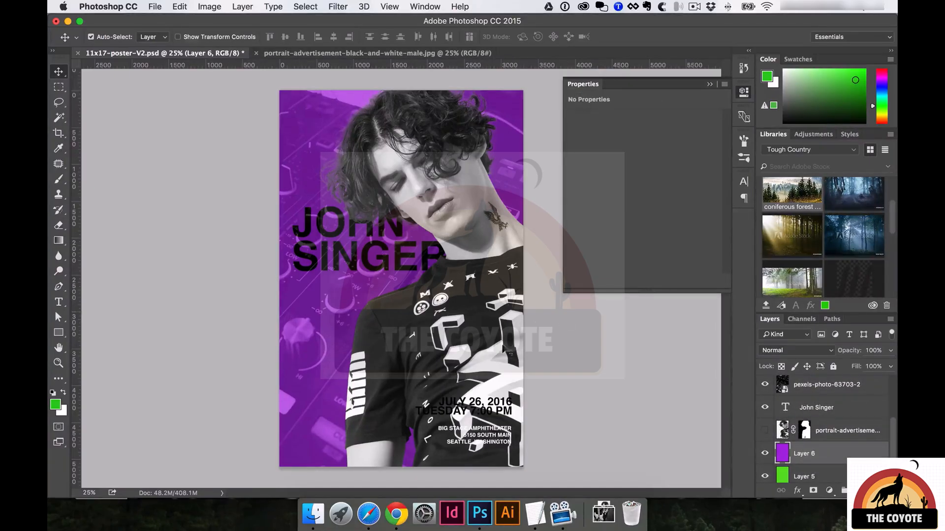
{"action": "left_click", "coordinate": [882, 91]}
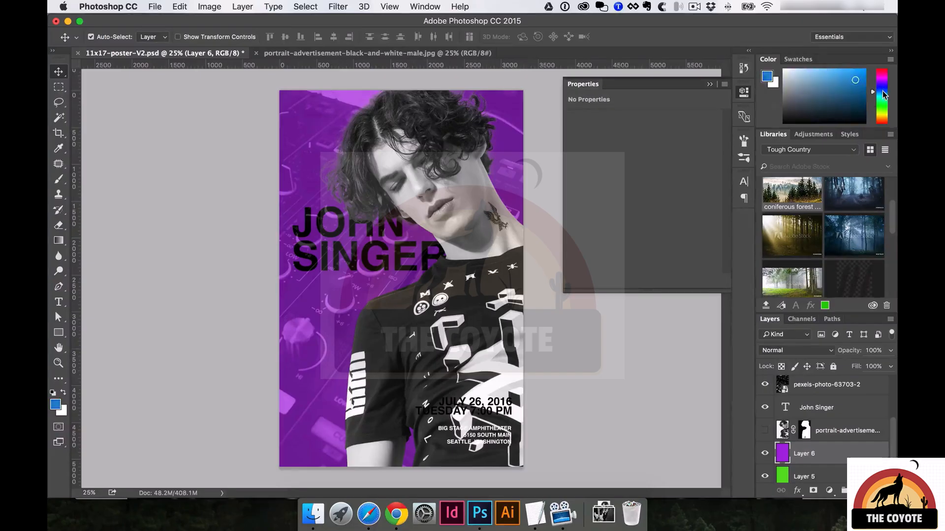
{"action": "key", "text": "alt+BackSpace"}
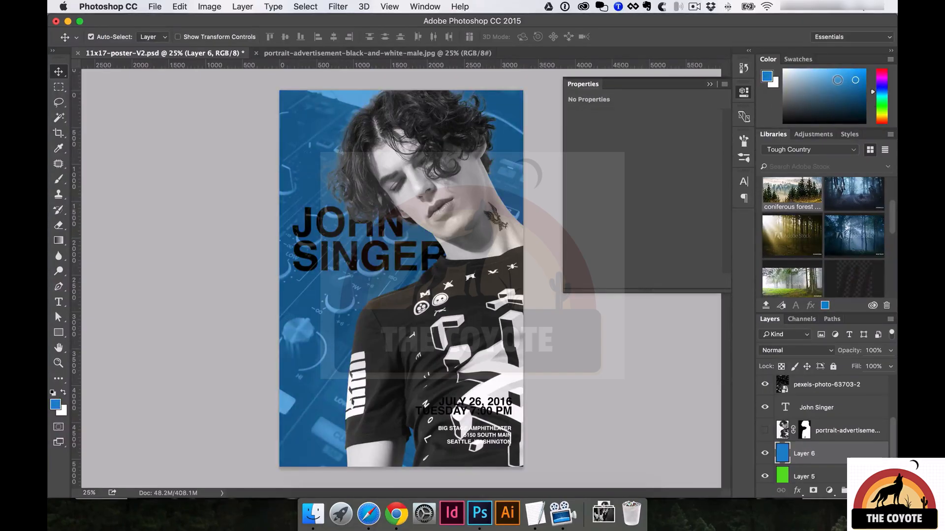
{"action": "left_click", "coordinate": [347, 261]}
{"action": "left_click", "coordinate": [817, 410]}
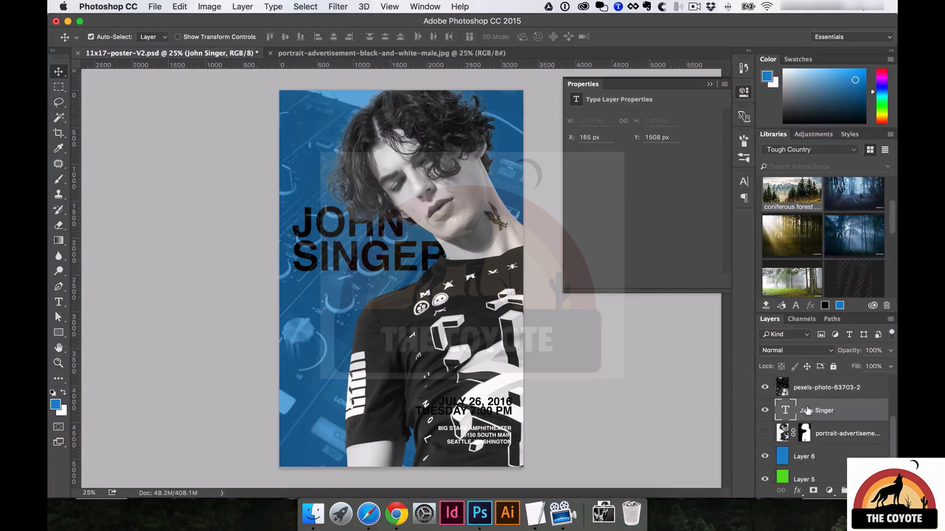
{"action": "scroll", "coordinate": [817, 411], "scroll_direction": "up", "scroll_amount": 2}
{"action": "scroll", "coordinate": [816, 411], "scroll_direction": "up", "scroll_amount": 1}
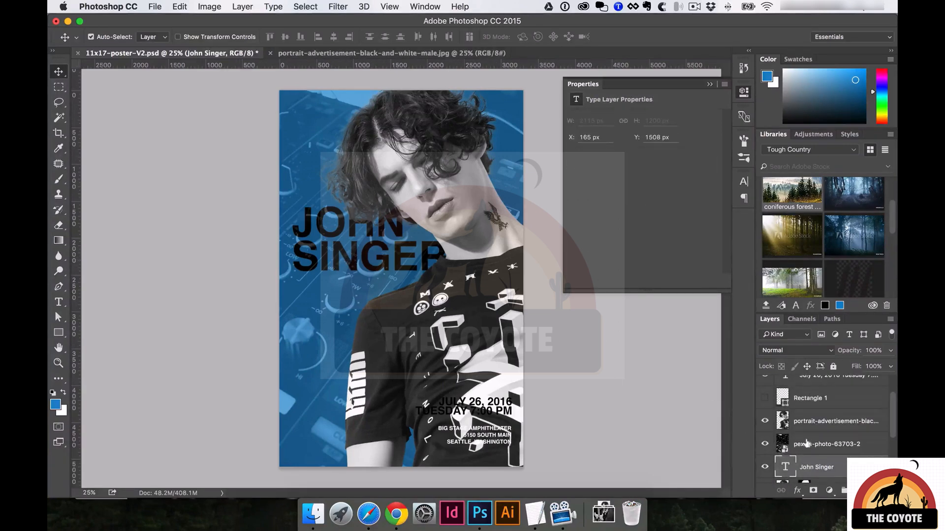
{"action": "left_click_drag", "start_coordinate": [825, 464], "coordinate": [822, 432]}
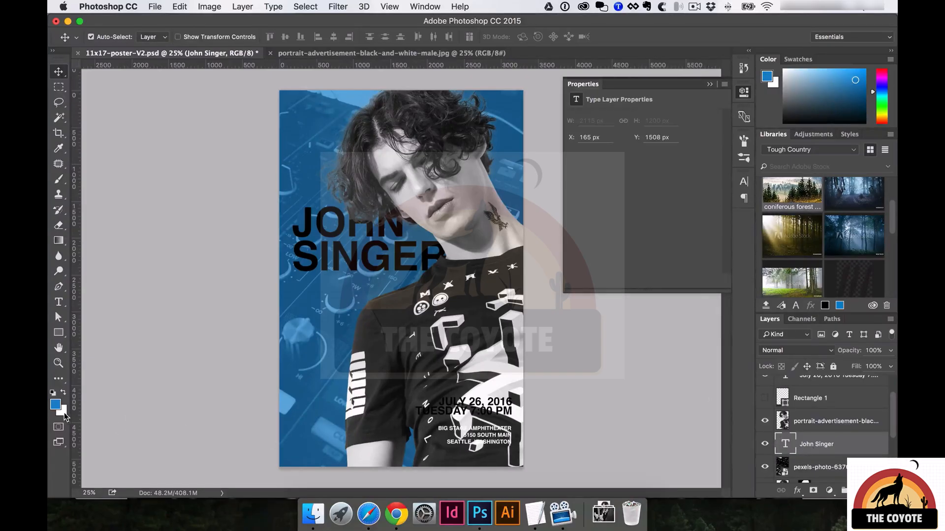
{"action": "key", "text": "super+BackSpace"}
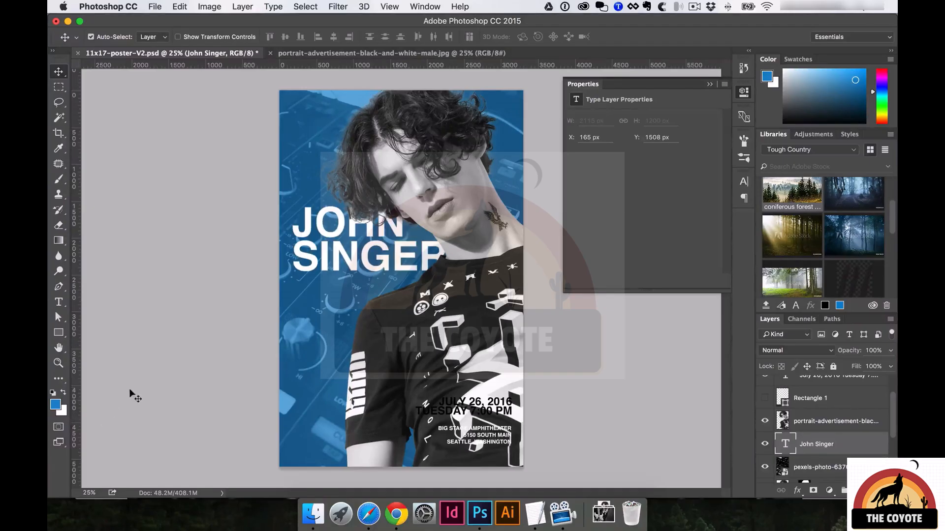
Shrink the mixer photo to 7836 × 5209 px and shift it left.
{"action": "left_click", "coordinate": [291, 327]}
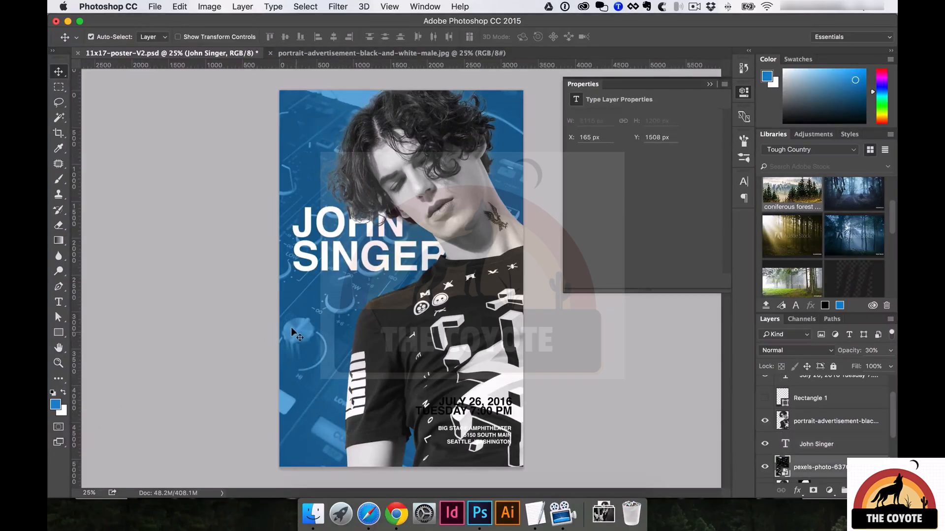
{"action": "key", "text": "super+t"}
{"action": "left_click_drag", "start_coordinate": [334, 318], "coordinate": [360, 319]}
{"action": "key", "text": "super+minus"}
{"action": "left_click_drag", "start_coordinate": [527, 418], "coordinate": [500, 403]}
{"action": "left_click_drag", "start_coordinate": [450, 327], "coordinate": [515, 323]}
{"action": "key", "text": "Return"}
Move the date text up and to the left onto the blue area.
{"action": "left_click", "coordinate": [410, 304], "text": "super"}
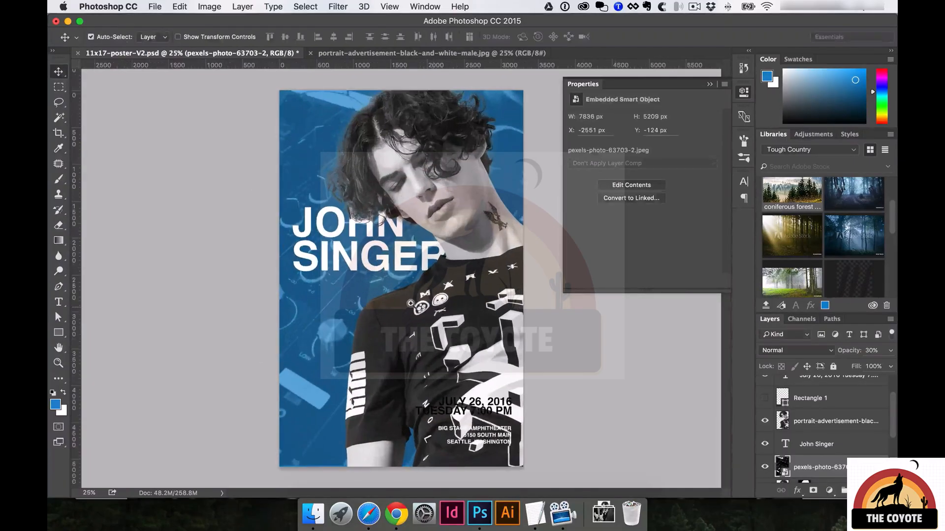
{"action": "left_click", "coordinate": [410, 304], "text": "super"}
{"action": "left_click_drag", "start_coordinate": [361, 290], "coordinate": [370, 208]}
{"action": "left_click_drag", "start_coordinate": [479, 318], "coordinate": [315, 216]}
Left-align the date text and move it just below SINGER.
{"action": "double_click", "coordinate": [315, 216]}
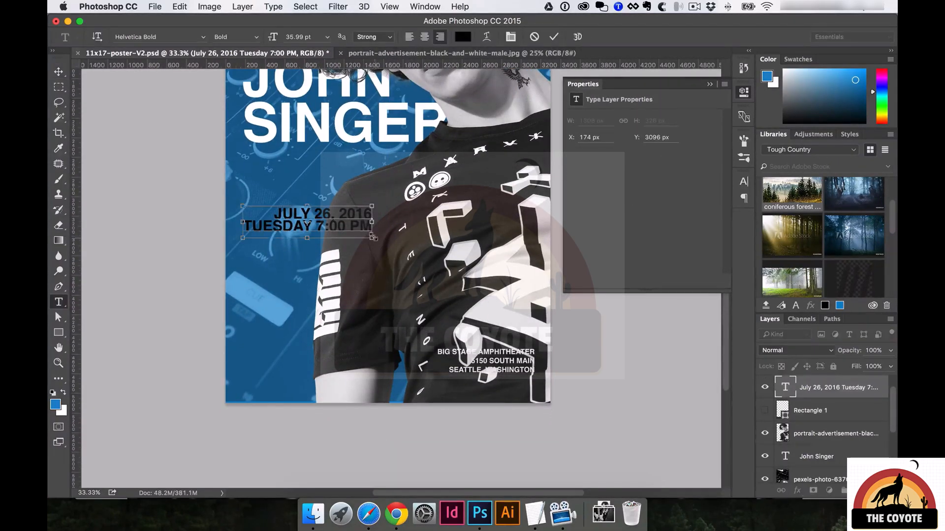
{"action": "key", "text": "super+a"}
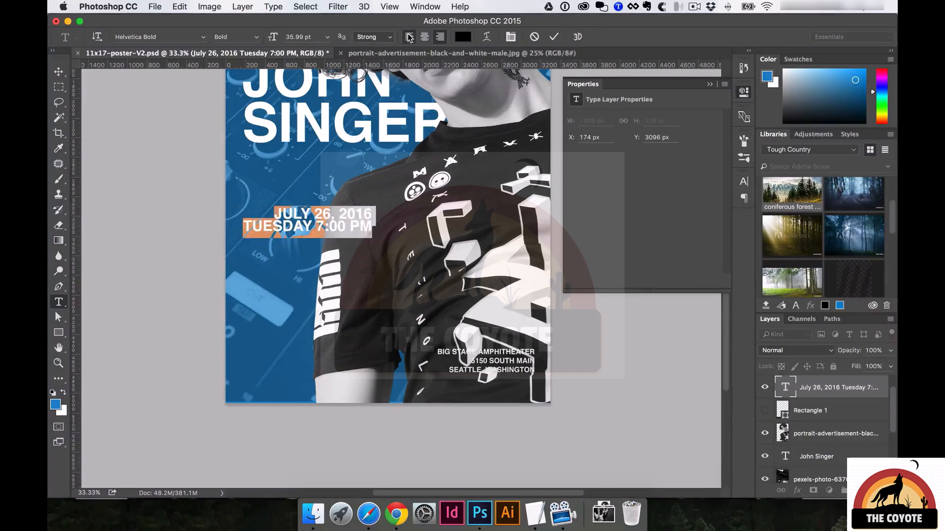
{"action": "left_click", "coordinate": [409, 37]}
{"action": "key", "text": "super+Return"}
{"action": "key", "text": "v"}
{"action": "left_click_drag", "start_coordinate": [404, 232], "coordinate": [295, 178]}
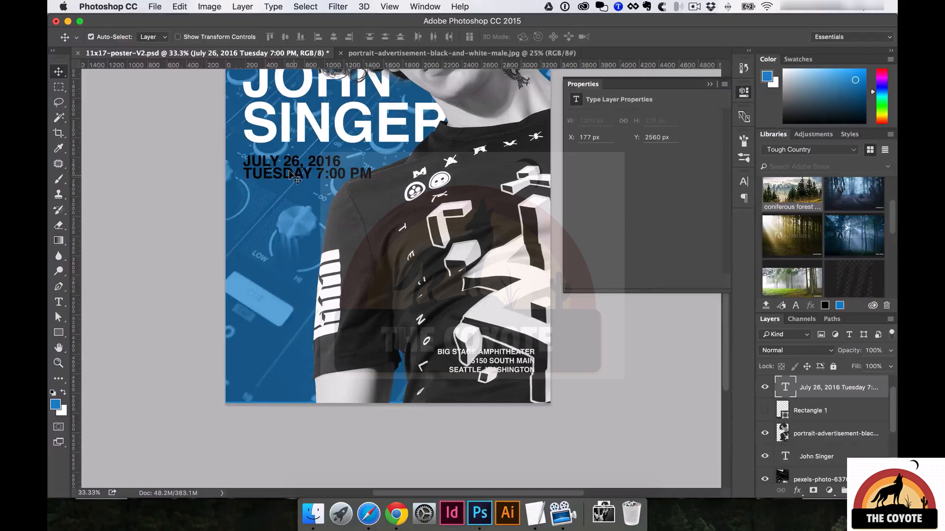
Fine-tune the date text's size and nudge it up slightly.
{"action": "key", "text": "super+t"}
{"action": "left_click_drag", "start_coordinate": [372, 185], "coordinate": [343, 176]}
{"action": "key", "text": "Return"}
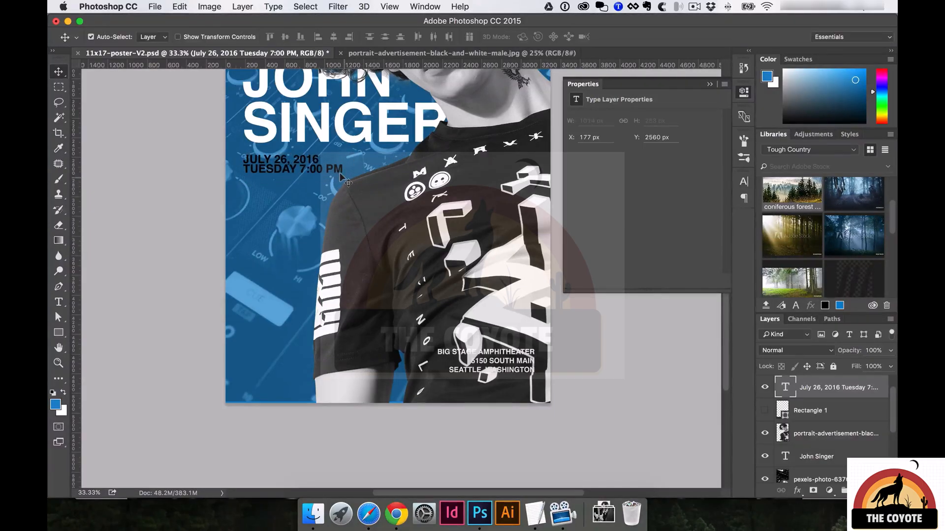
{"action": "key", "text": "Up"}
{"action": "key", "text": "Up"}
{"action": "key", "text": "Up"}
{"action": "key", "text": "Up"}
{"action": "key", "text": "Up"}
{"action": "key", "text": "Up"}
{"action": "key", "text": "Up"}
{"action": "key", "text": "Up"}
{"action": "key", "text": "Up"}
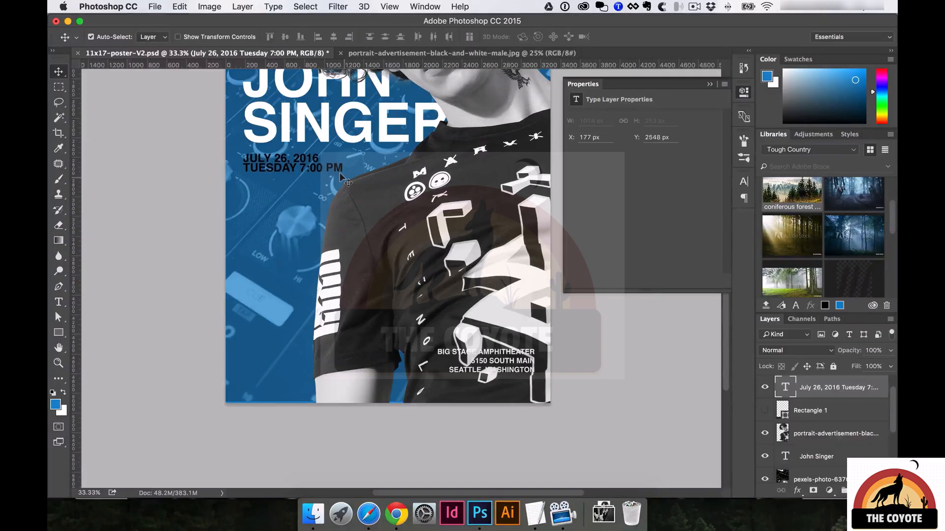
{"action": "key", "text": "super+t"}
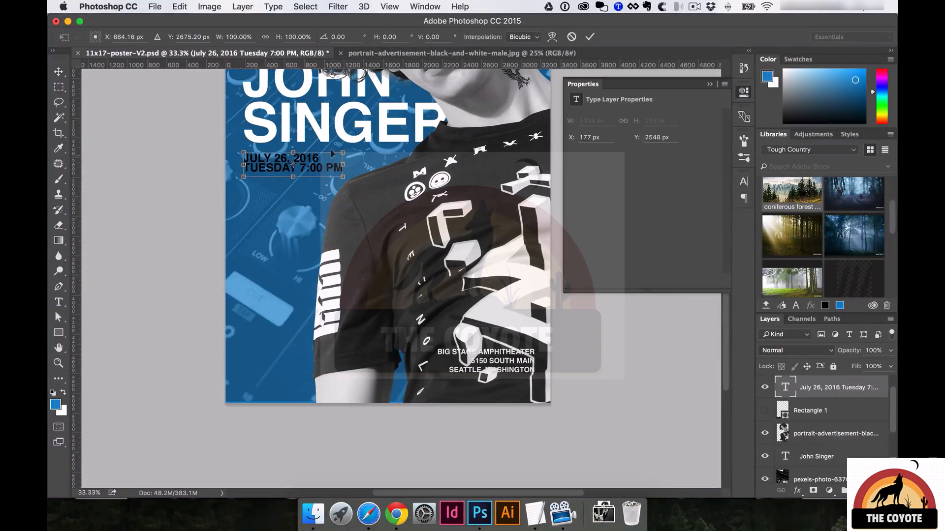
{"action": "left_click_drag", "start_coordinate": [343, 153], "coordinate": [351, 150]}
{"action": "key", "text": "Return"}
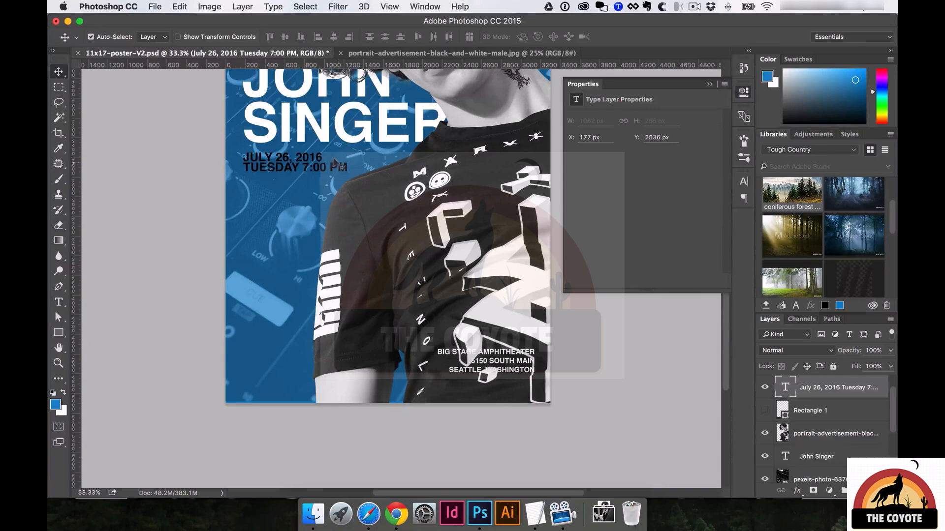
Left-align the white address block and place it under the date.
{"action": "left_click_drag", "start_coordinate": [499, 359], "coordinate": [297, 237]}
{"action": "double_click", "coordinate": [327, 261]}
{"action": "key", "text": "super+Return"}
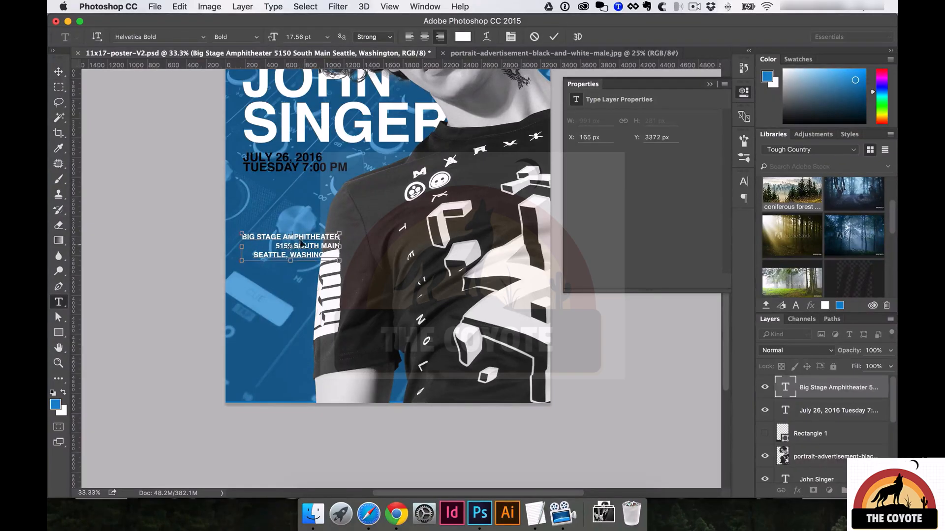
{"action": "double_click", "coordinate": [301, 241]}
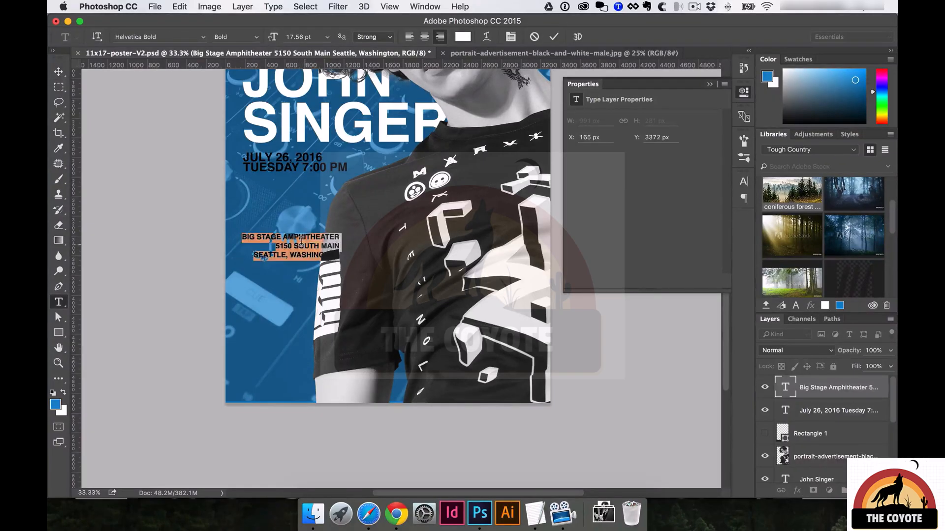
{"action": "left_click", "coordinate": [409, 38]}
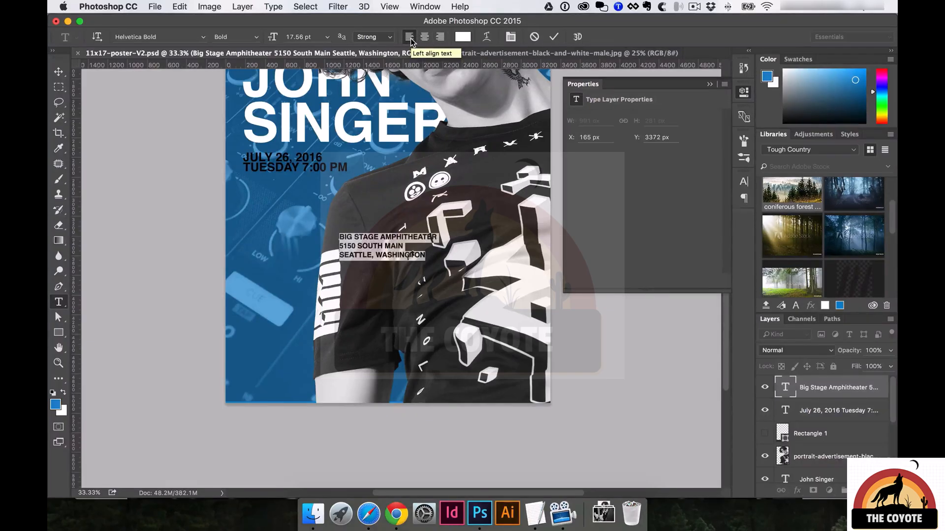
{"action": "key", "text": "ctrl+Return"}
{"action": "key", "text": "v"}
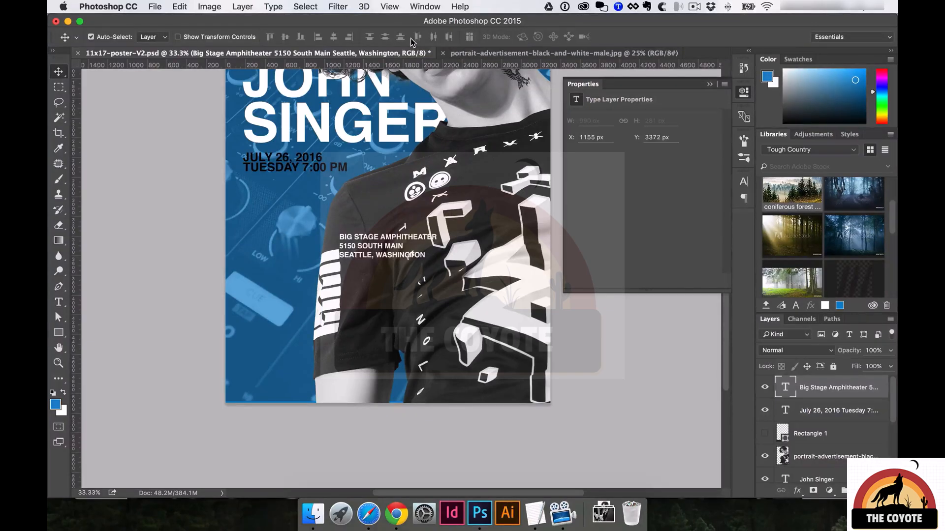
{"action": "left_click_drag", "start_coordinate": [382, 247], "coordinate": [260, 194]}
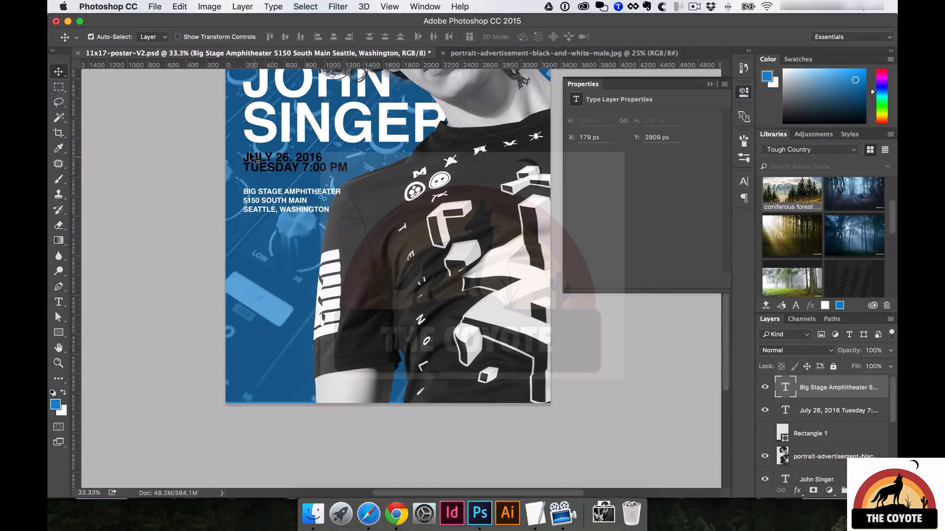
Align the date and venue text layers by their left edges with the title.
{"action": "left_click", "coordinate": [268, 166]}
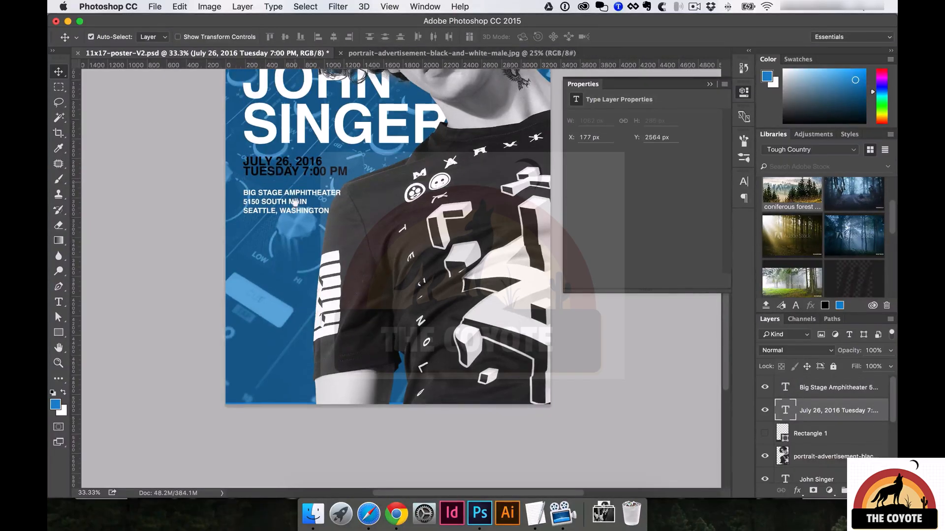
{"action": "left_click_drag", "start_coordinate": [293, 202], "coordinate": [302, 264]}
{"action": "left_click", "coordinate": [302, 265]}
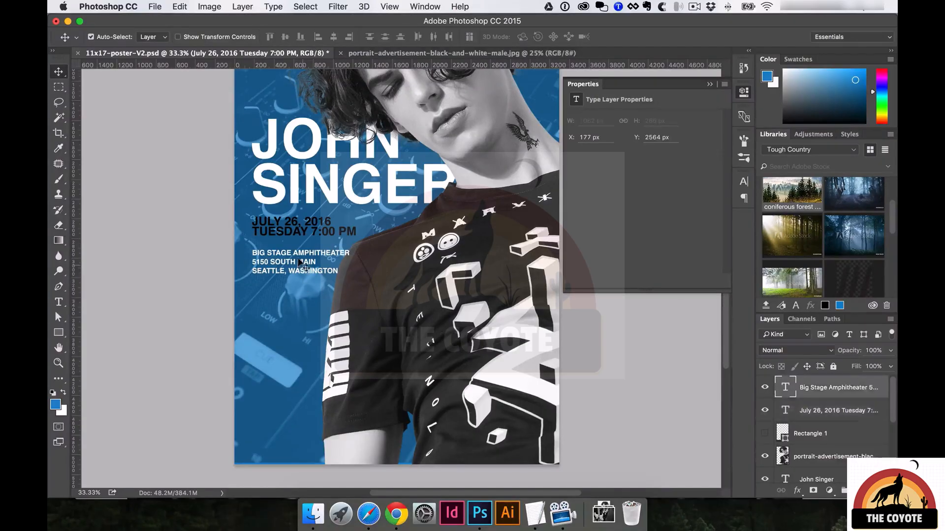
{"action": "left_click", "coordinate": [304, 232], "text": "shift"}
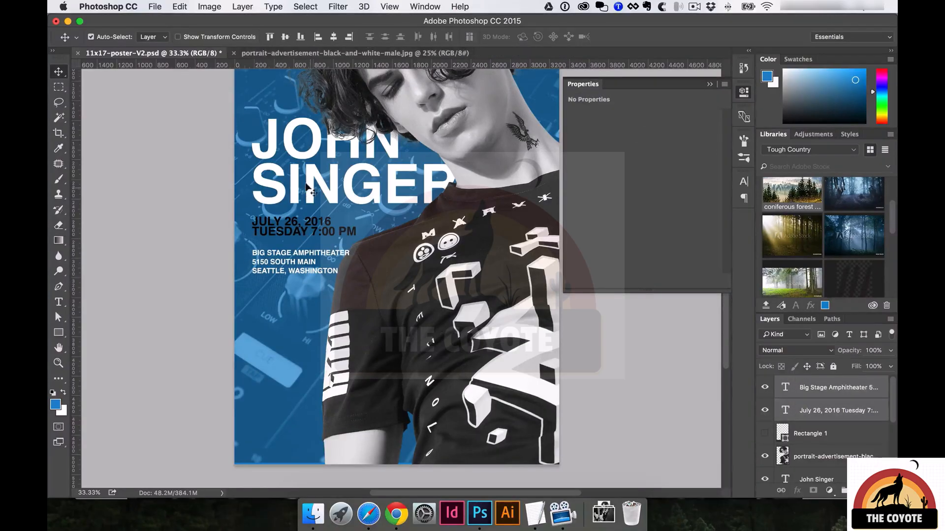
{"action": "left_click", "coordinate": [319, 39]}
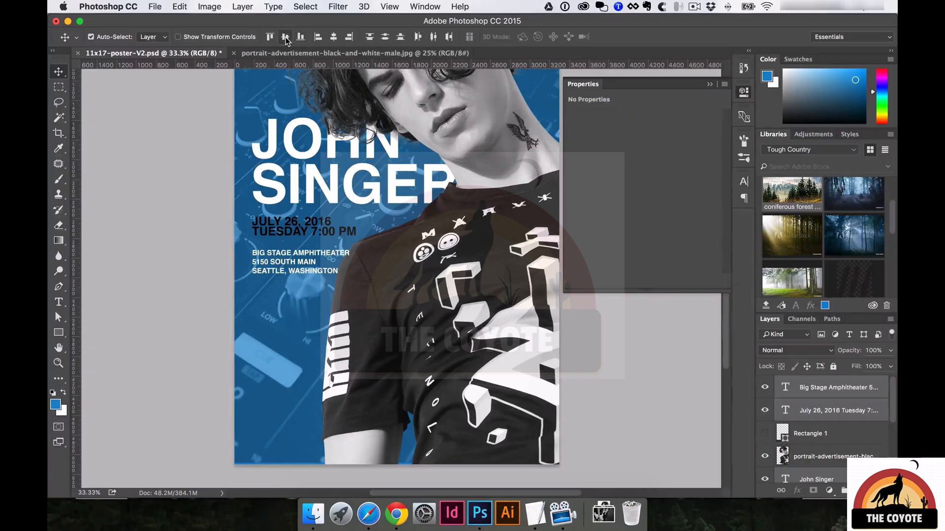
{"action": "left_click", "coordinate": [334, 37]}
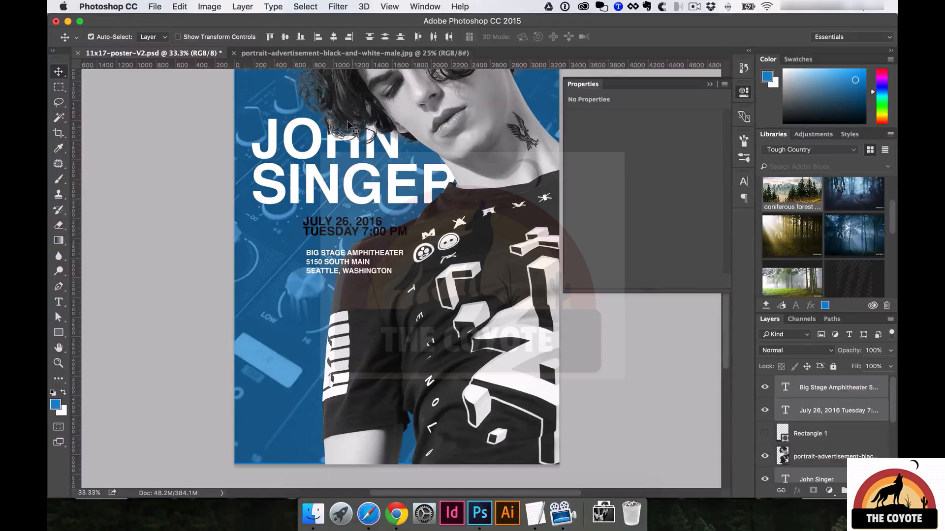
{"action": "left_click", "coordinate": [319, 37]}
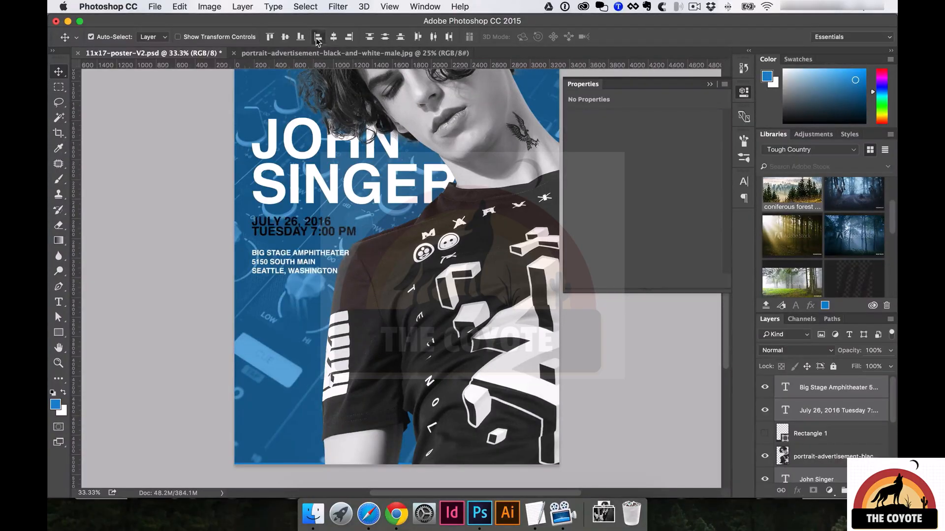
Scale the venue address text down slightly.
{"action": "left_click", "coordinate": [264, 276]}
{"action": "left_click", "coordinate": [325, 270]}
{"action": "key", "text": "t"}
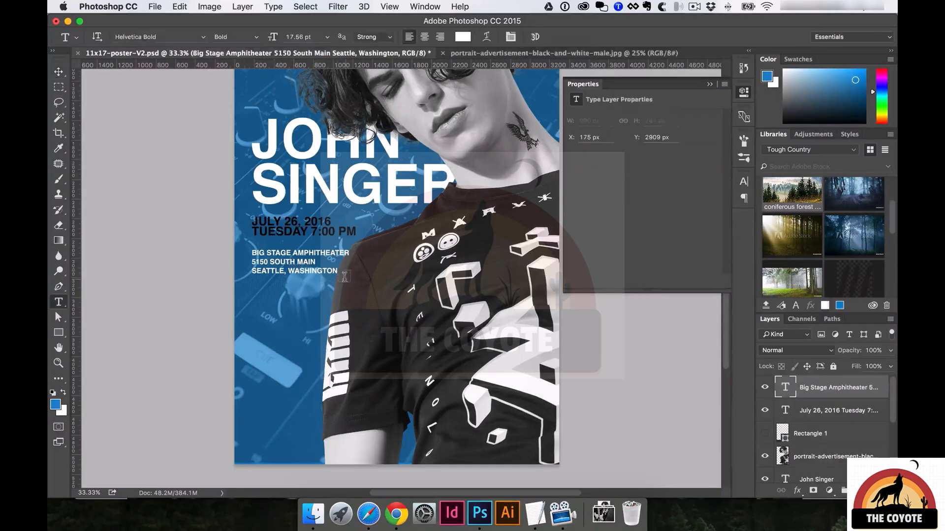
{"action": "key", "text": "v"}
{"action": "key", "text": "super+t"}
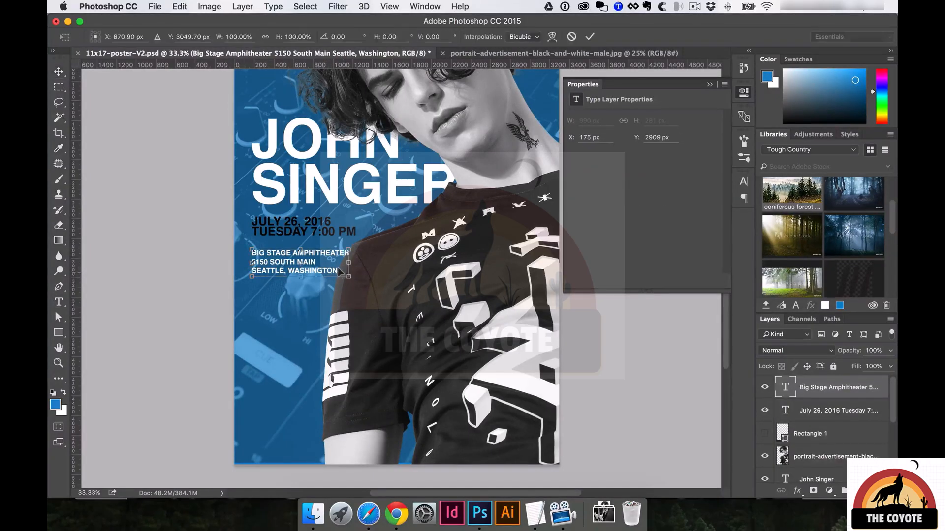
{"action": "left_click_drag", "start_coordinate": [347, 276], "coordinate": [338, 269]}
{"action": "key", "text": "Return"}
{"action": "left_click", "coordinate": [337, 269], "text": "super"}
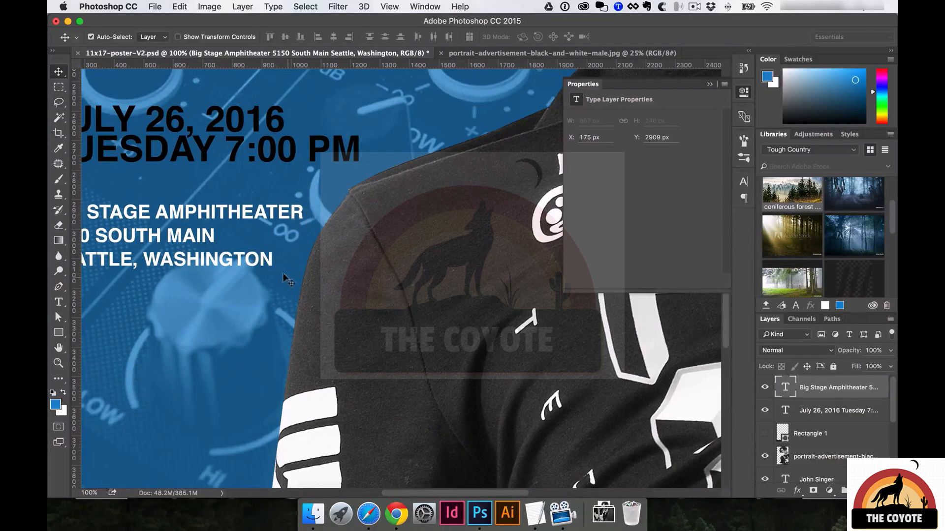
Nudge the date and time text up slightly and save 11x17-poster-V2.psd.
{"action": "left_click", "coordinate": [318, 167], "text": "alt"}
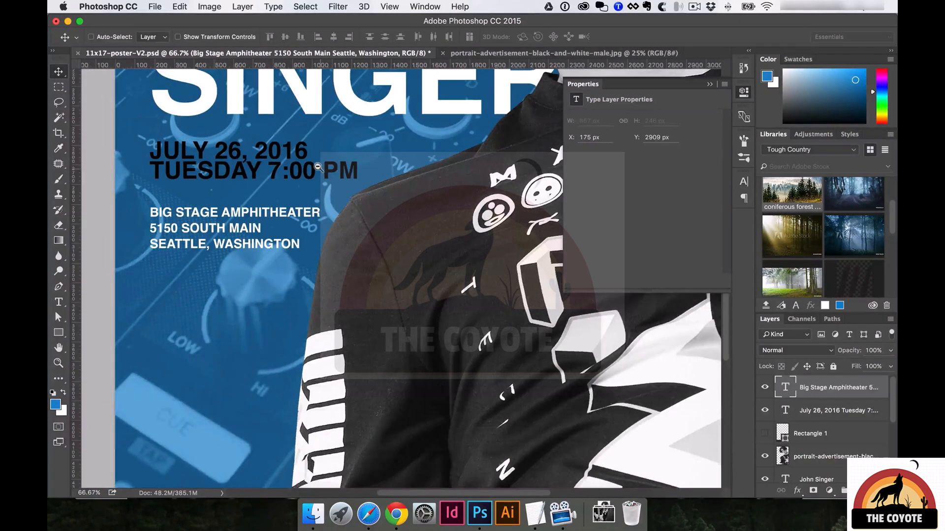
{"action": "left_click", "coordinate": [317, 167], "text": "alt"}
{"action": "left_click", "coordinate": [331, 182], "text": "super"}
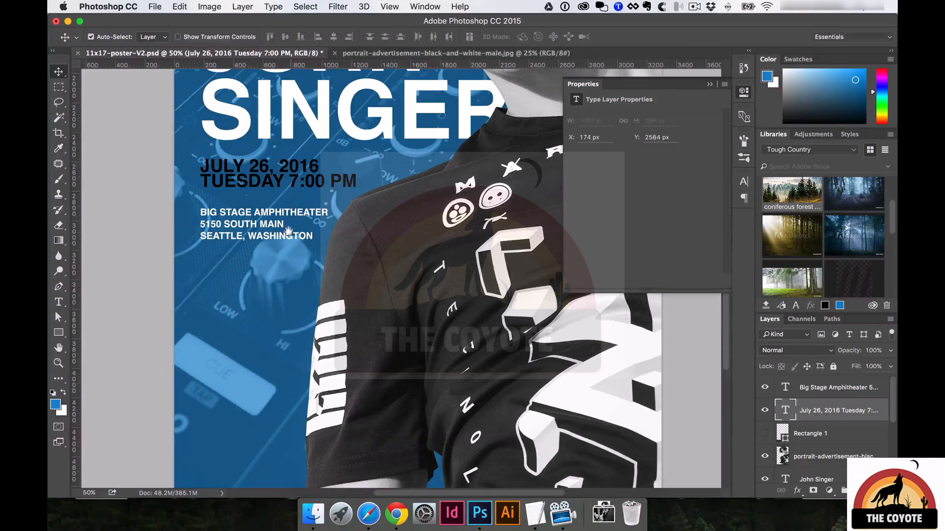
{"action": "left_click", "coordinate": [289, 229], "text": "alt"}
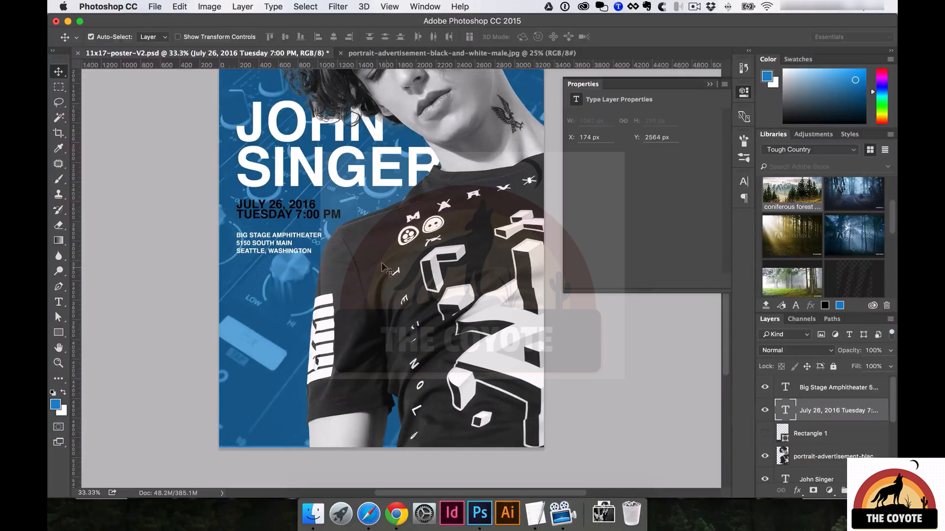
{"action": "left_click_drag", "start_coordinate": [289, 216], "coordinate": [301, 228]}
{"action": "key", "text": "super+minus"}
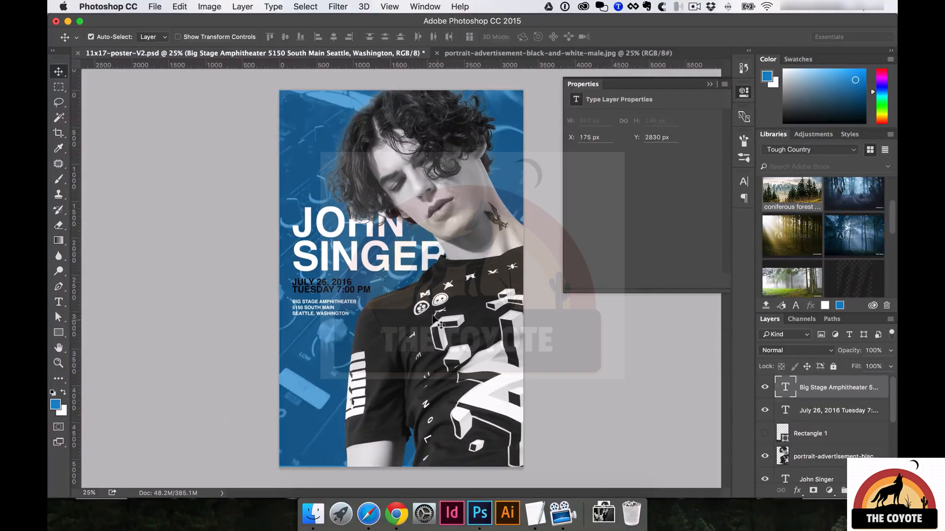
{"action": "key", "text": "super+s"}
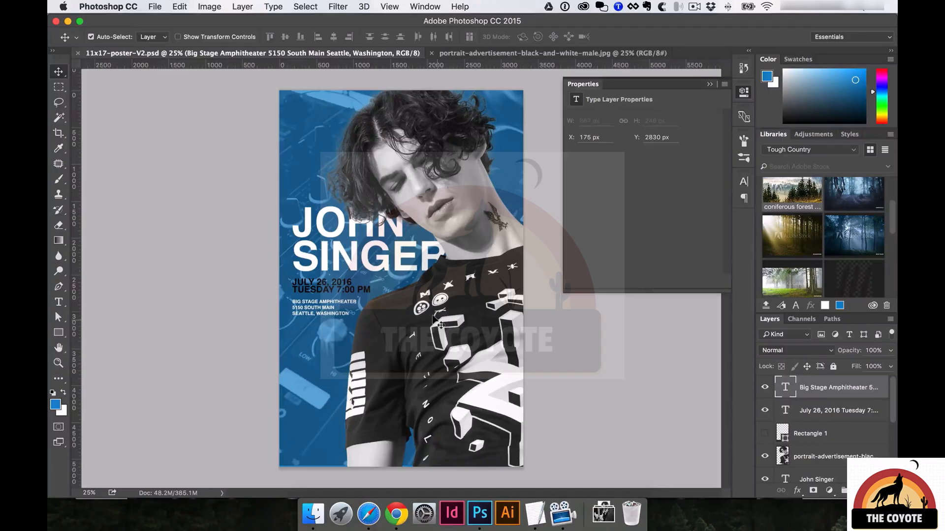
Save a new copy of the poster named 11x17-poster-V3.psd.
{"action": "key", "text": "super+shift+s"}
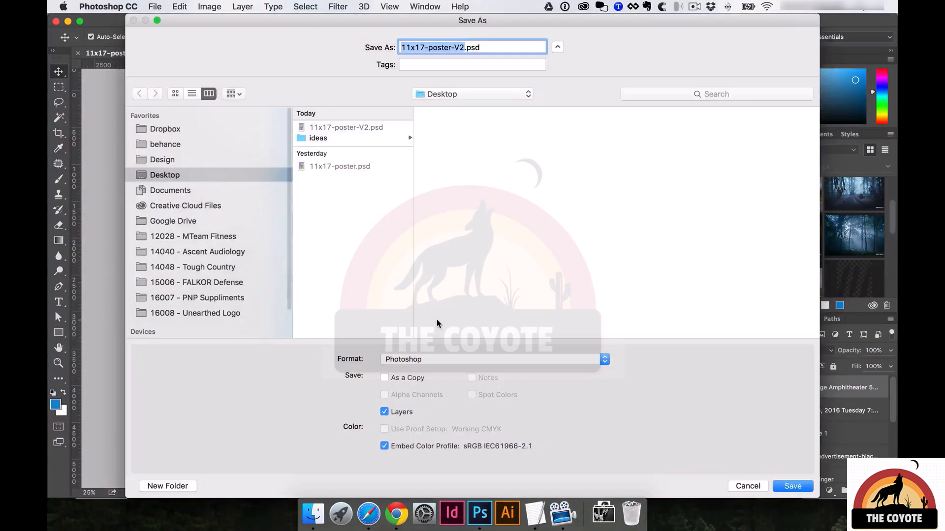
{"action": "key", "text": "Right"}
{"action": "key", "text": "BackSpace"}
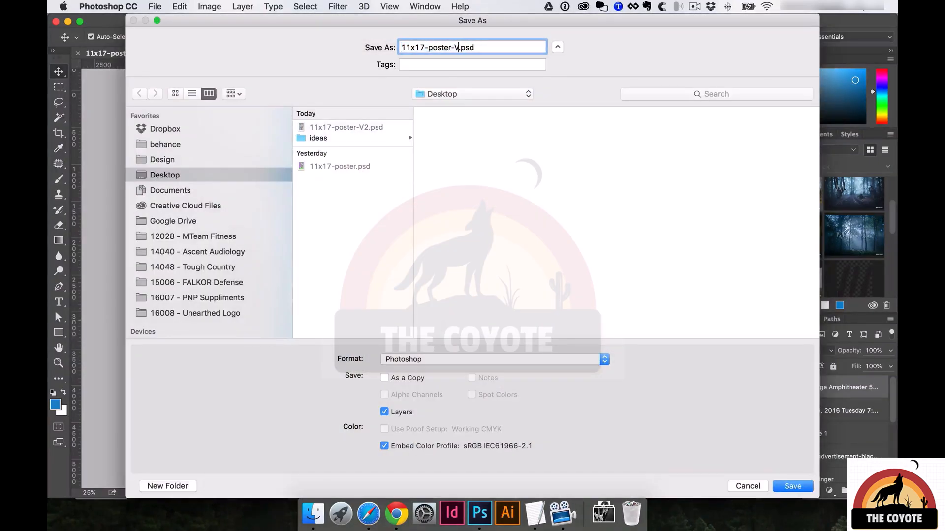
{"action": "key", "text": "Return"}
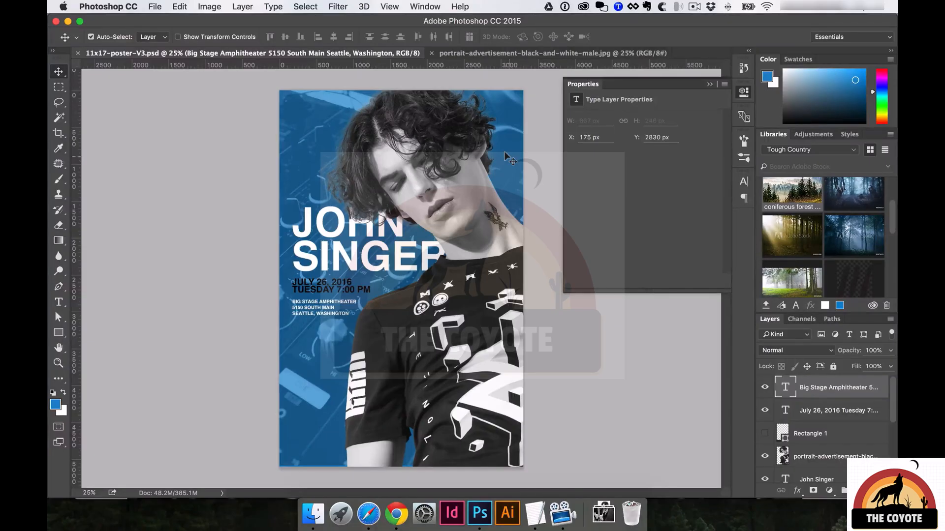
Zoom in on the portrait's neck and lasso around the eagle tattoo.
{"action": "left_click", "coordinate": [470, 308]}
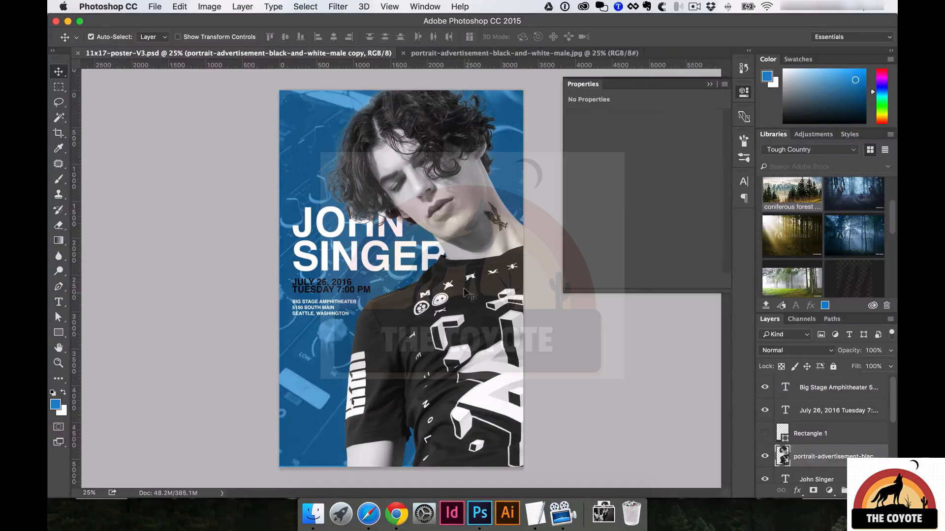
{"action": "key", "text": "super"}
{"action": "left_click", "coordinate": [501, 223], "text": "super"}
{"action": "left_click", "coordinate": [500, 223], "text": "super"}
{"action": "left_click", "coordinate": [301, 339], "text": "super"}
{"action": "left_click", "coordinate": [308, 347], "text": "super"}
{"action": "left_click", "coordinate": [312, 362], "text": "super"}
{"action": "key", "text": "l"}
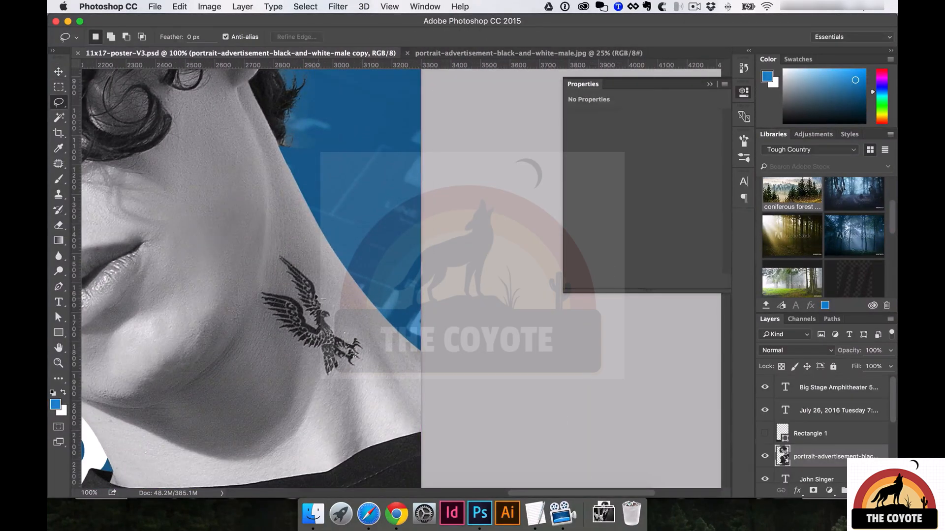
{"action": "mouse_move", "coordinate": [260, 287]}
{"action": "left_mouse_down"}
{"action": "mouse_move", "coordinate": [255, 311]}
{"action": "mouse_move", "coordinate": [297, 368]}
{"action": "left_mouse_up"}
Content-Aware Fill the tattoo selection, deselect, and zoom back out to the whole poster.
{"action": "right_click", "coordinate": [297, 339]}
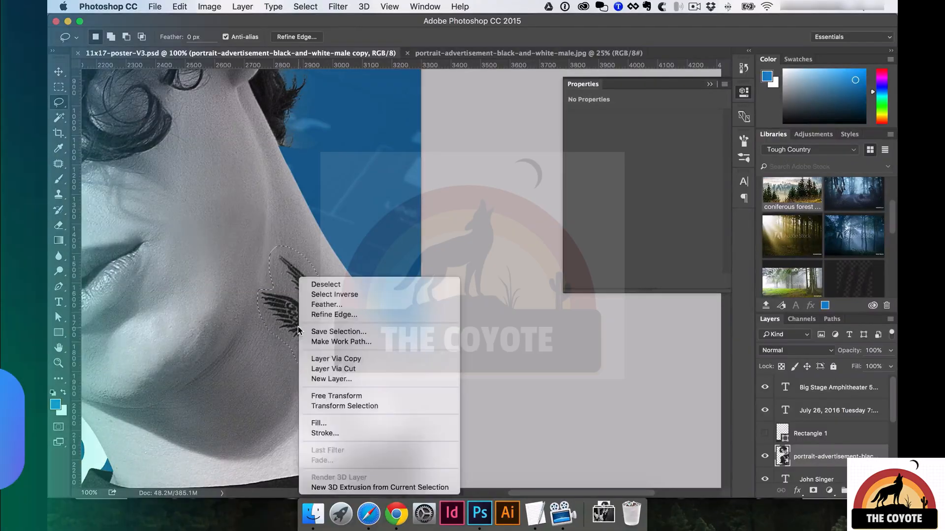
{"action": "left_click", "coordinate": [330, 423]}
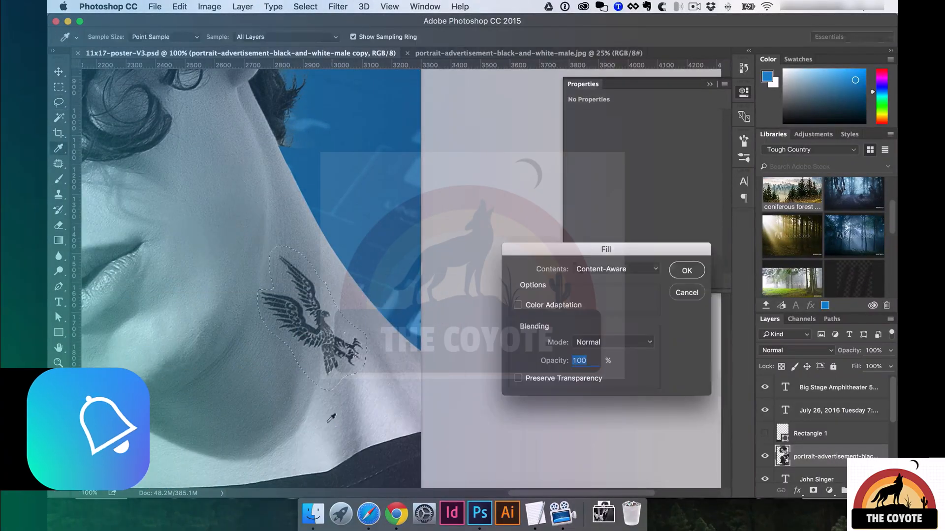
{"action": "left_click", "coordinate": [610, 270]}
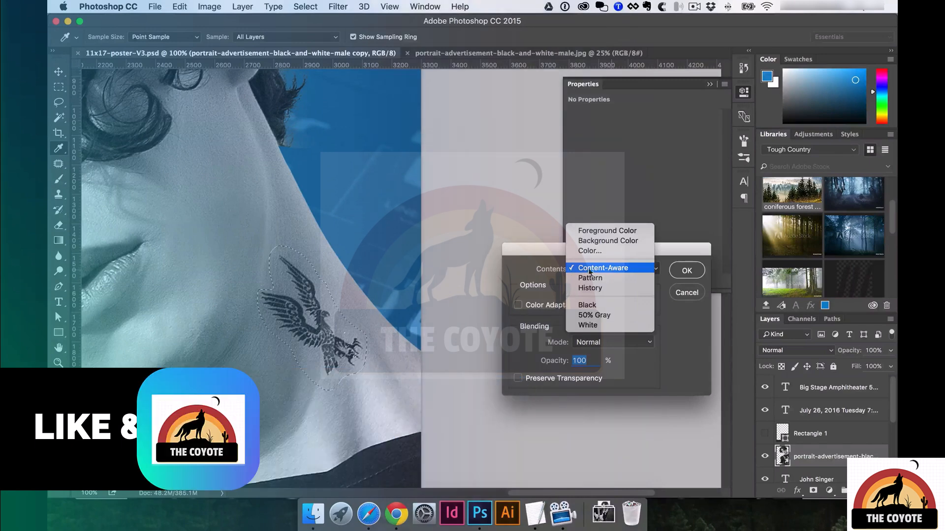
{"action": "left_click", "coordinate": [588, 269]}
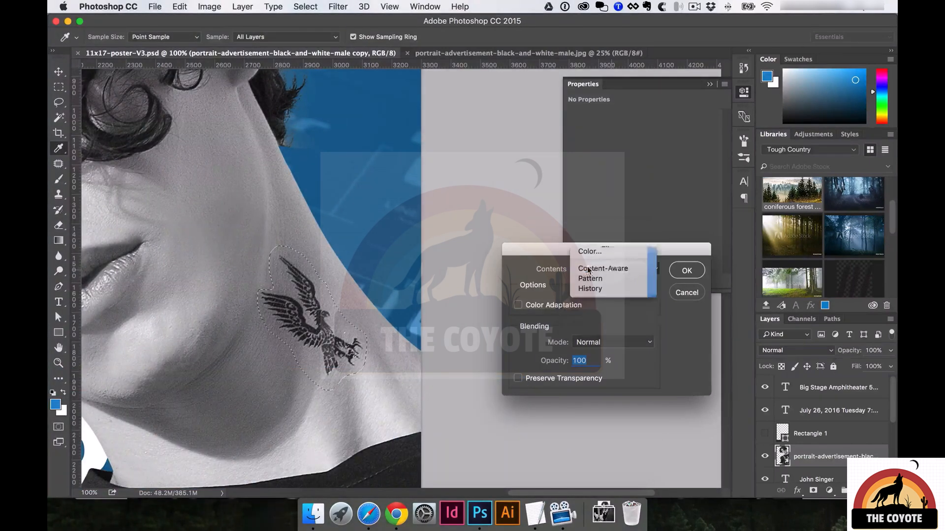
{"action": "left_click", "coordinate": [687, 270]}
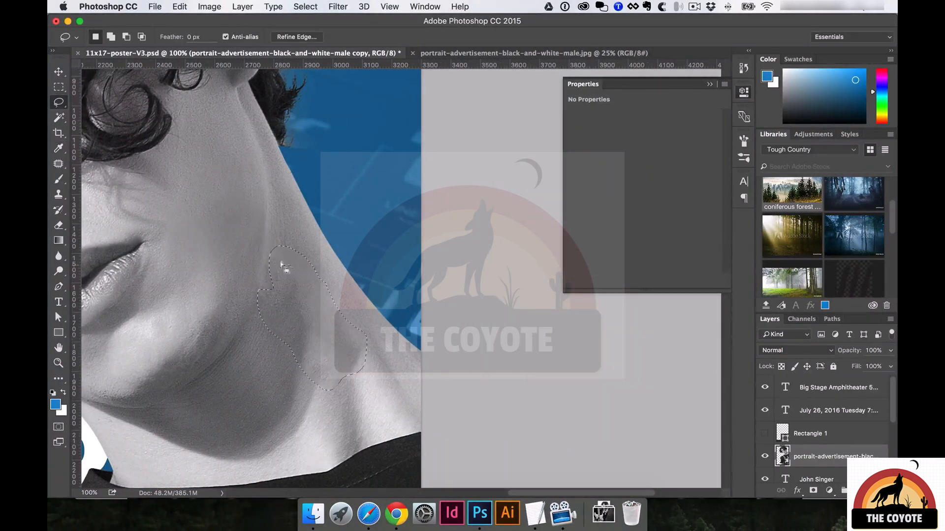
{"action": "key", "text": "super+d"}
{"action": "left_click", "coordinate": [274, 333], "text": "alt"}
{"action": "left_click", "coordinate": [265, 339], "text": "alt"}
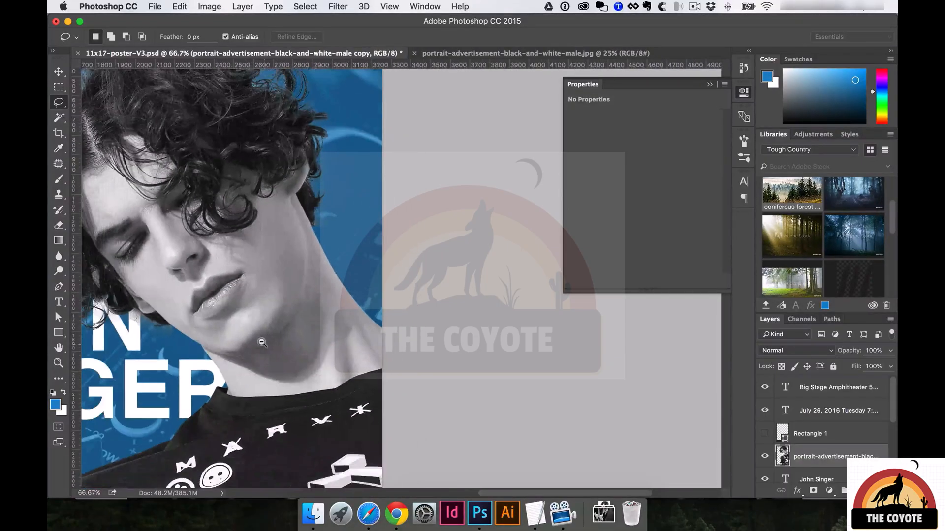
{"action": "left_click", "coordinate": [295, 347], "text": "alt"}
{"action": "left_click", "coordinate": [295, 346], "text": "alt"}
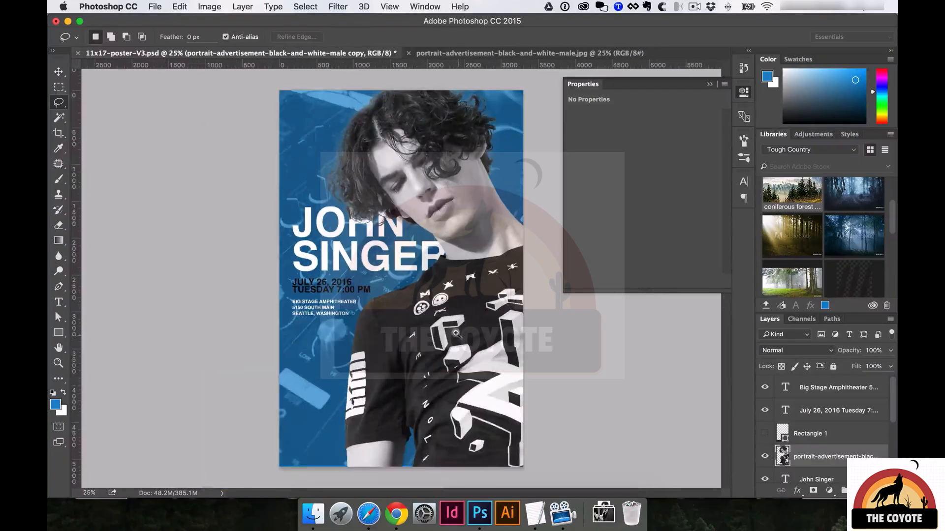
Lasso the small white symbol by the shirt collar, Content-Aware Fill it, and zoom back out.
{"action": "left_click", "coordinate": [476, 261]}
{"action": "left_click", "coordinate": [475, 261]}
{"action": "left_click", "coordinate": [246, 232]}
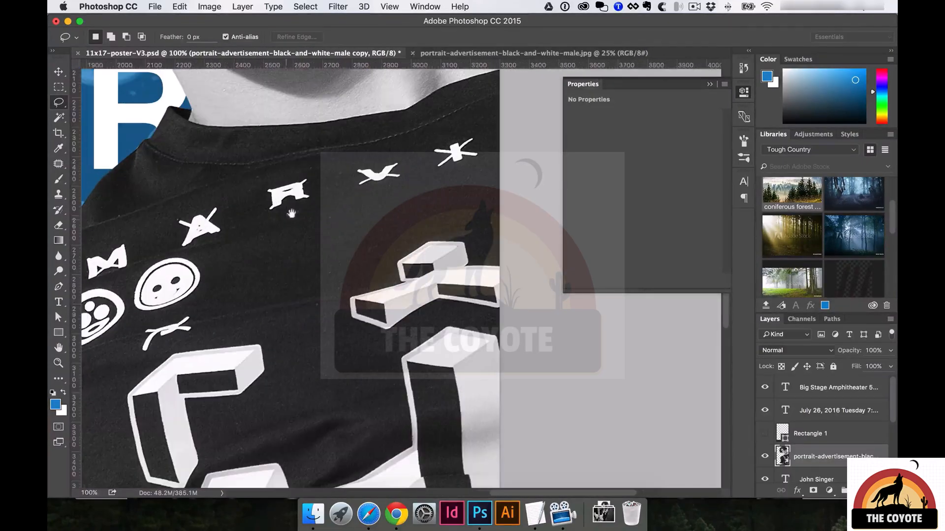
{"action": "mouse_move", "coordinate": [282, 175]}
{"action": "left_mouse_down"}
{"action": "mouse_move", "coordinate": [255, 178]}
{"action": "mouse_move", "coordinate": [254, 200]}
{"action": "mouse_move", "coordinate": [282, 212]}
{"action": "mouse_move", "coordinate": [313, 201]}
{"action": "mouse_move", "coordinate": [315, 173]}
{"action": "left_mouse_up"}
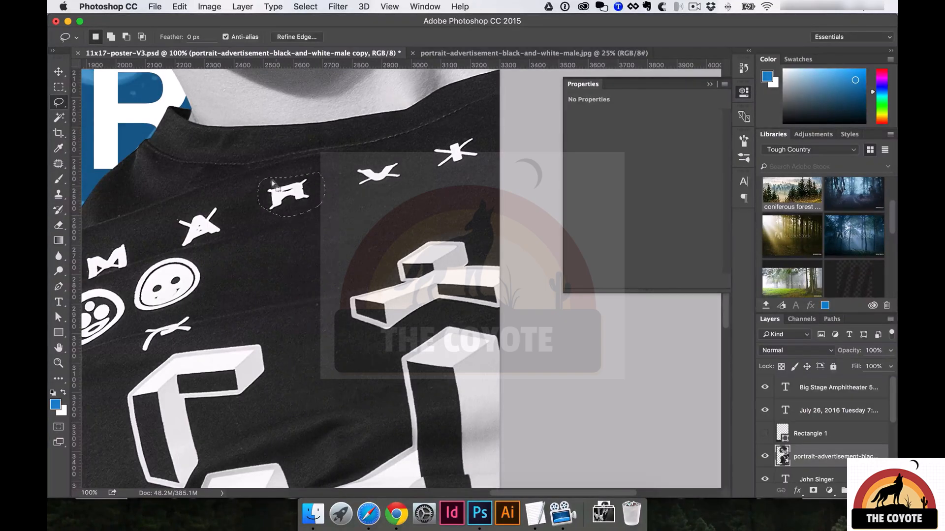
{"action": "right_click", "coordinate": [287, 185]}
{"action": "left_click", "coordinate": [308, 333]}
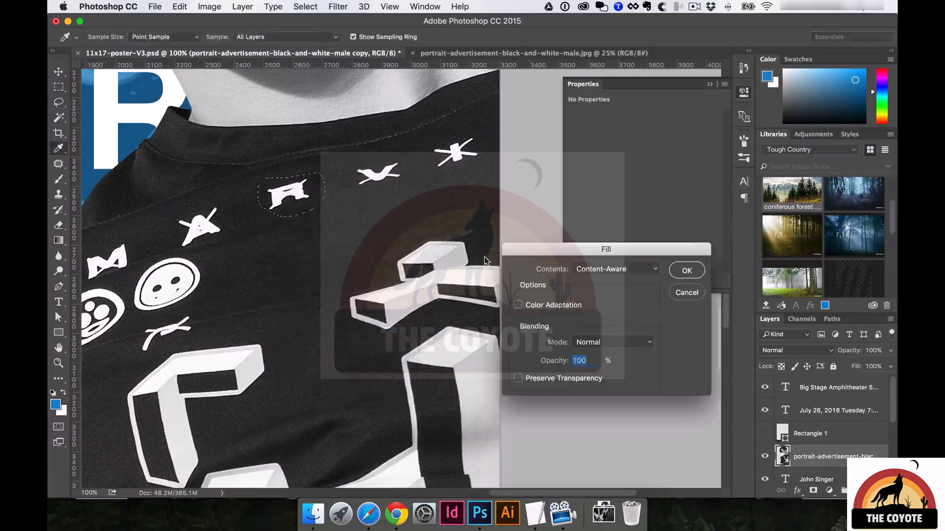
{"action": "left_click", "coordinate": [687, 271]}
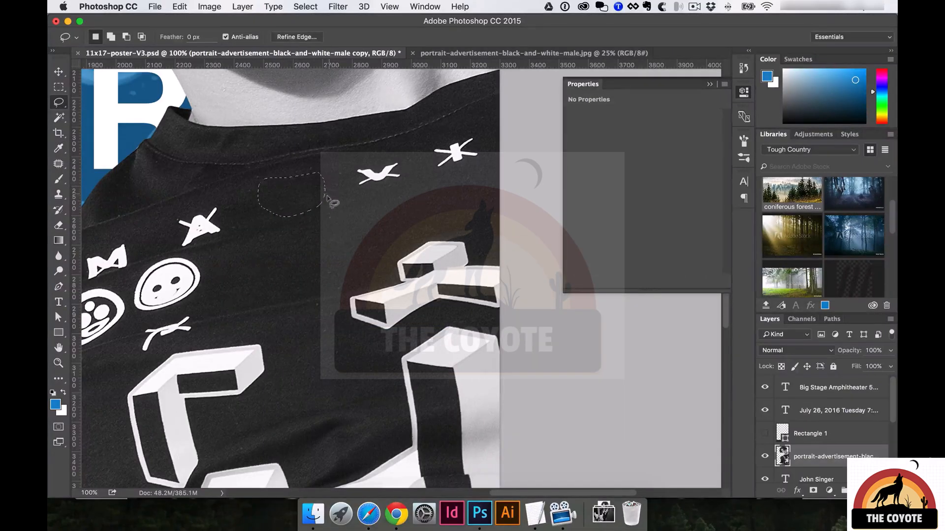
{"action": "left_click", "coordinate": [277, 221], "text": "alt"}
{"action": "left_click", "coordinate": [277, 221], "text": "alt"}
{"action": "left_click", "coordinate": [246, 252], "text": "alt"}
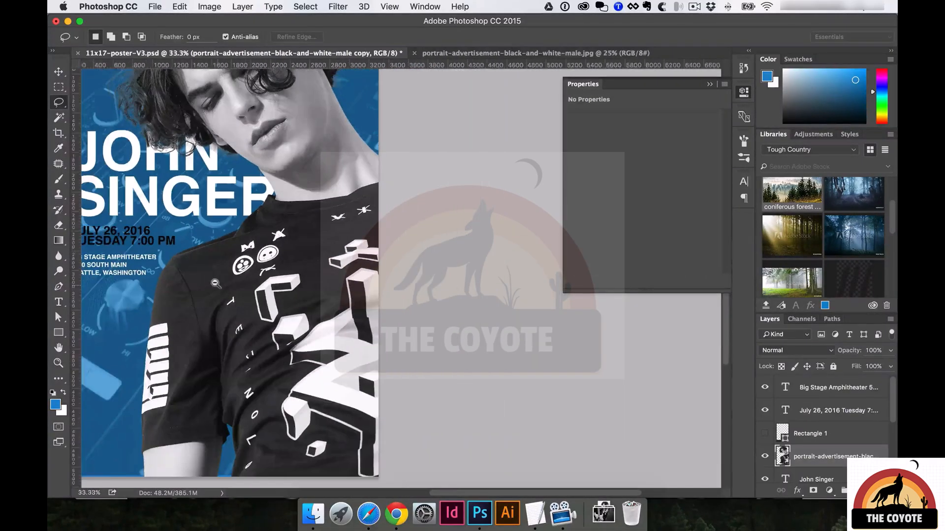
{"action": "left_click", "coordinate": [216, 284], "text": "alt"}
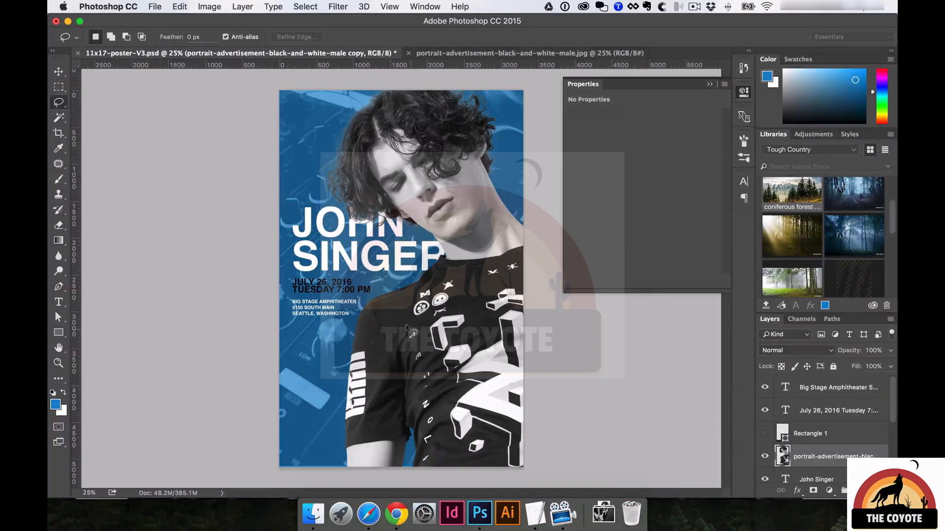
Hide the pexels-photo background layer and add an empty Layer 7 above the solid blue background.
{"action": "key", "text": "v"}
{"action": "left_click", "coordinate": [324, 156]}
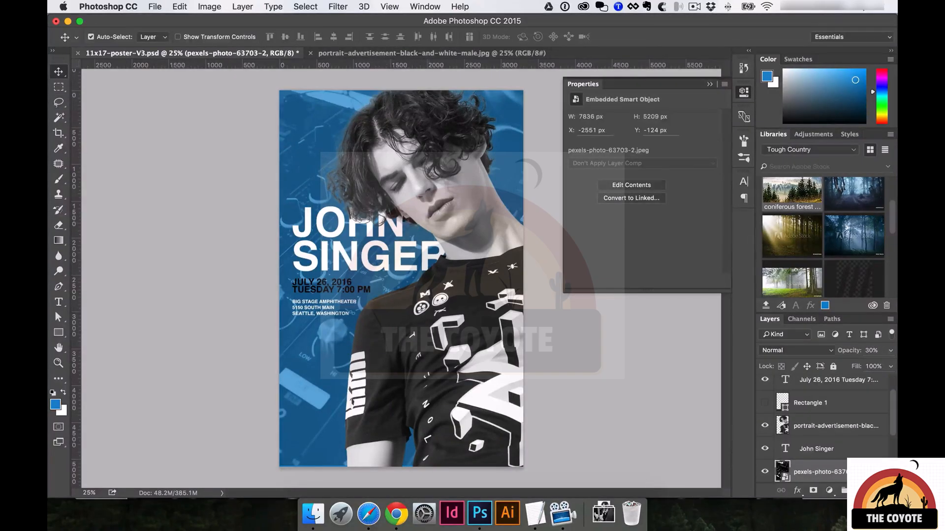
{"action": "left_click", "coordinate": [347, 267]}
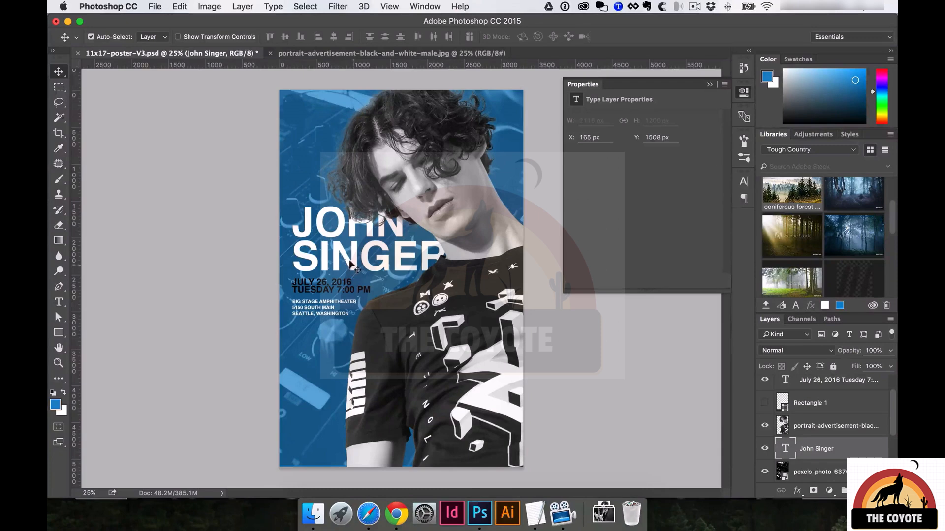
{"action": "left_click", "coordinate": [303, 145]}
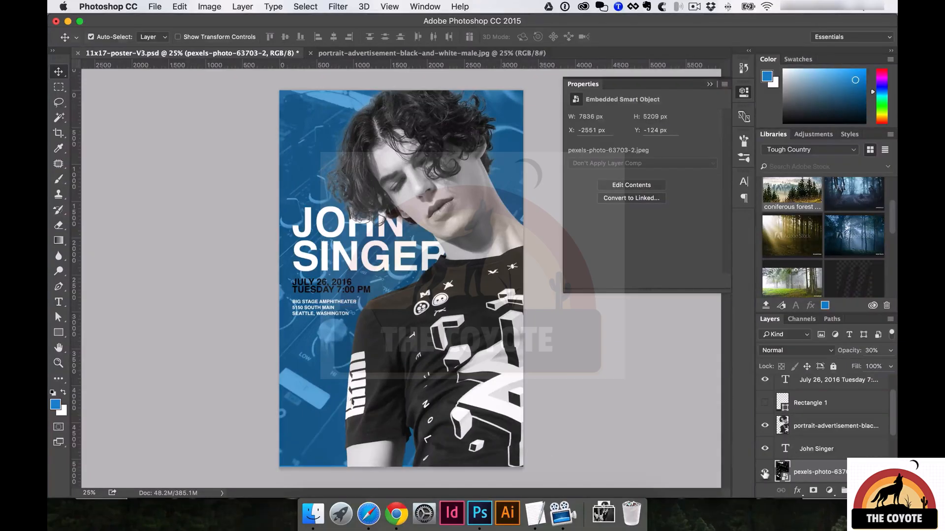
{"action": "left_click", "coordinate": [764, 474]}
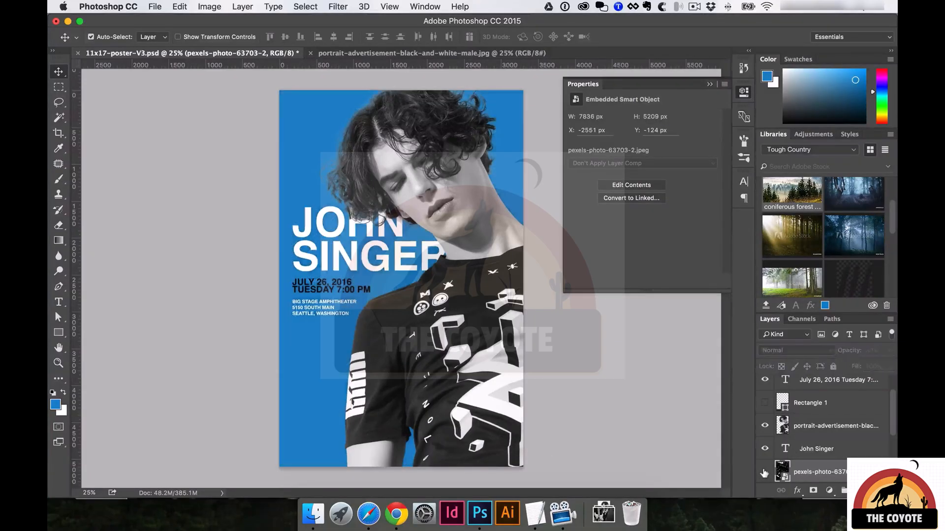
{"action": "left_click", "coordinate": [308, 327]}
{"action": "key", "text": "super+shift+alt+n"}
Choose the standard Brush tool and select a 2500 px spatter brush tip.
{"action": "key", "text": "b"}
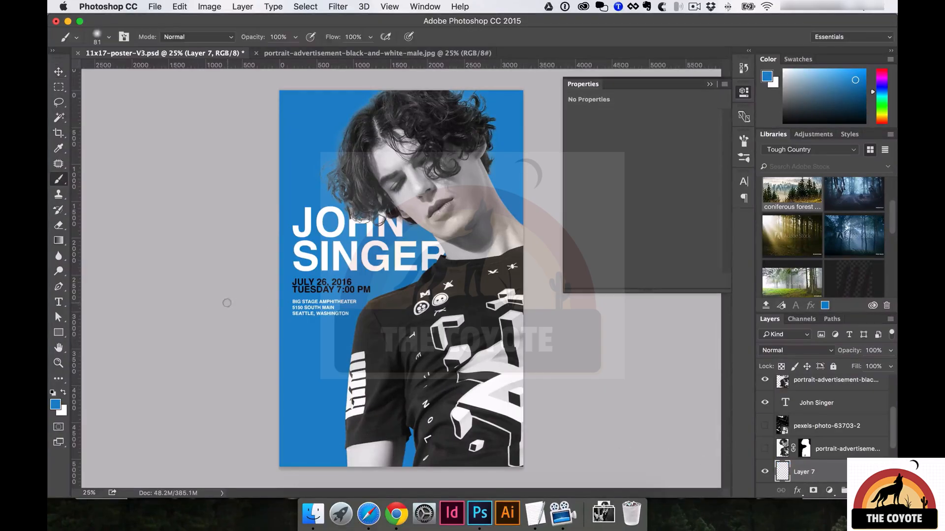
{"action": "right_click", "coordinate": [59, 179]}
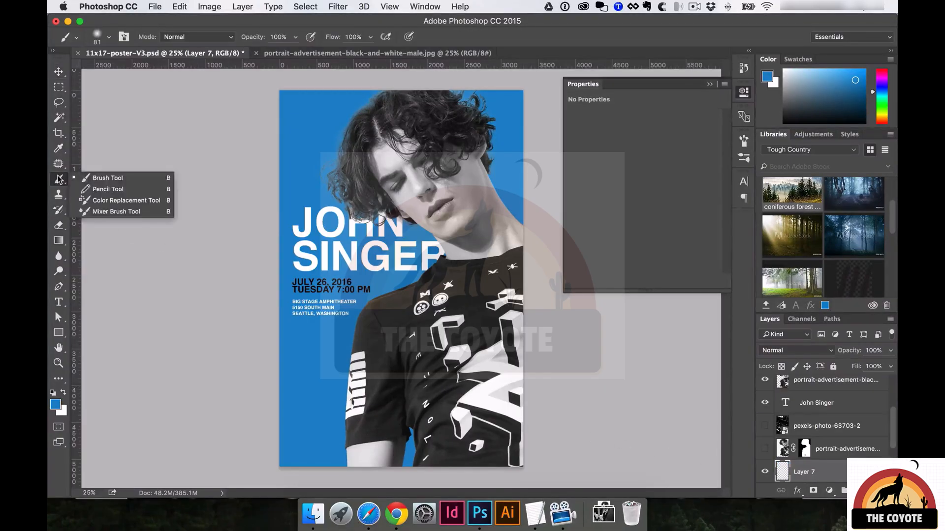
{"action": "left_click", "coordinate": [94, 178]}
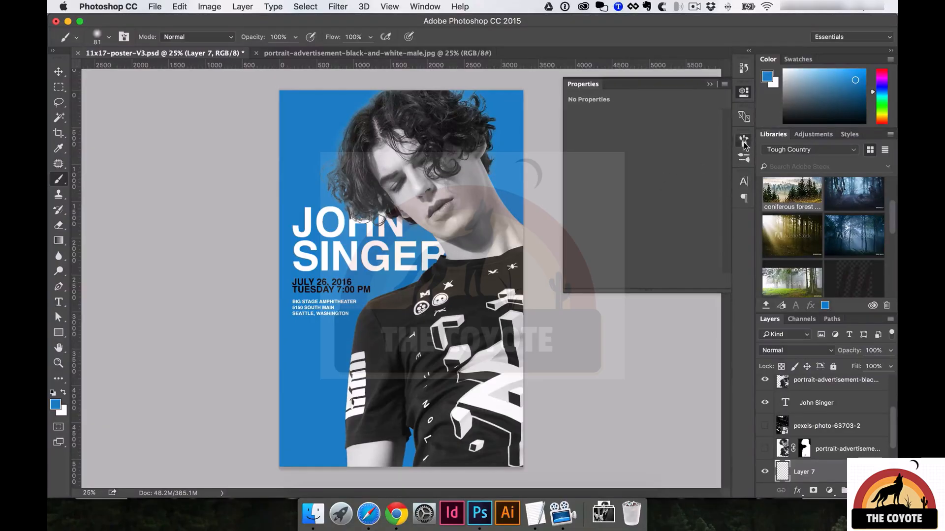
{"action": "left_click", "coordinate": [743, 140]}
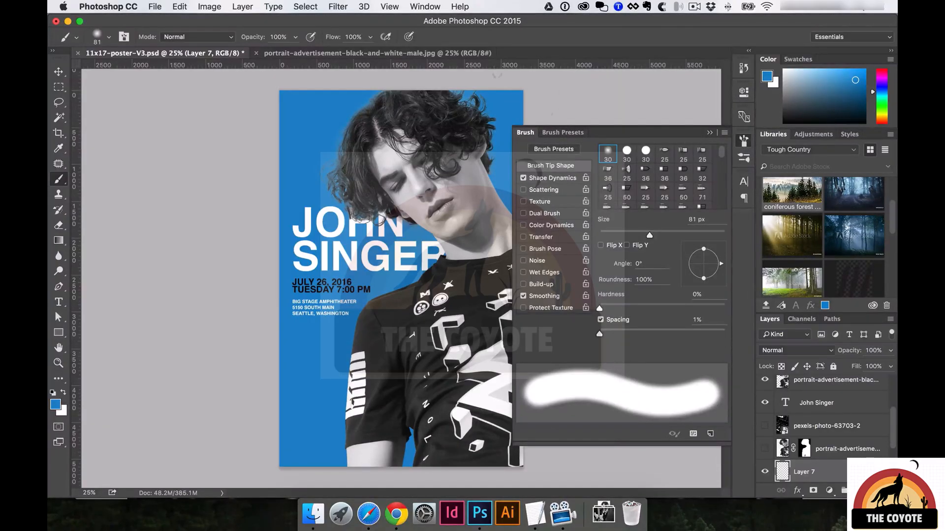
{"action": "left_click", "coordinate": [435, 5]}
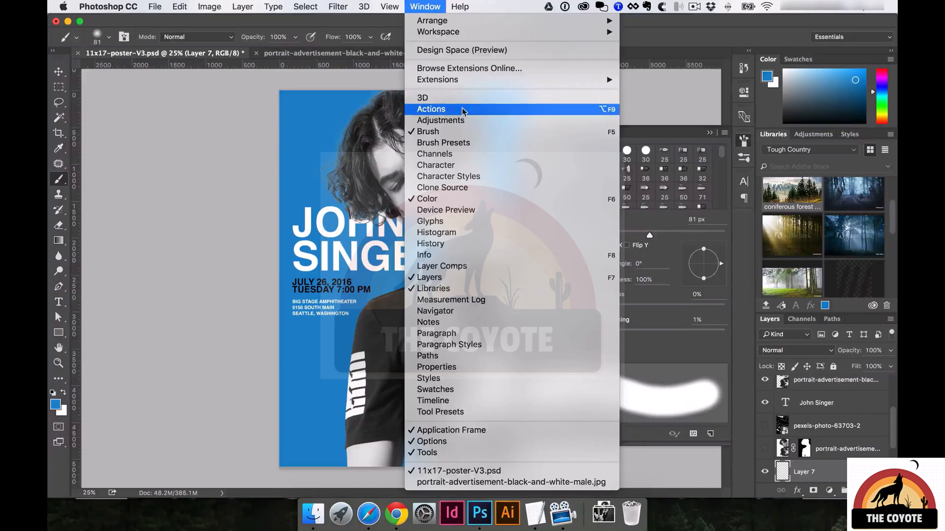
{"action": "left_click", "coordinate": [643, 134]}
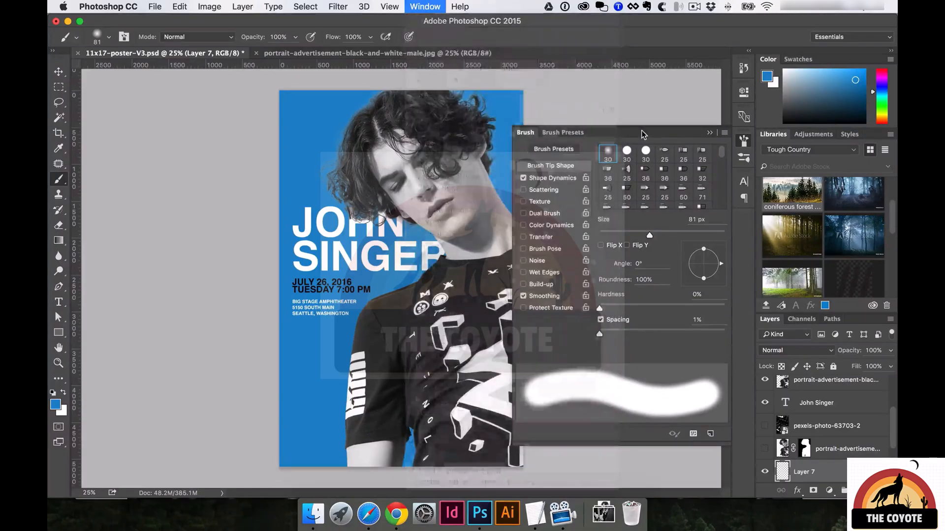
{"action": "scroll", "coordinate": [642, 164], "scroll_direction": "down", "scroll_amount": 3}
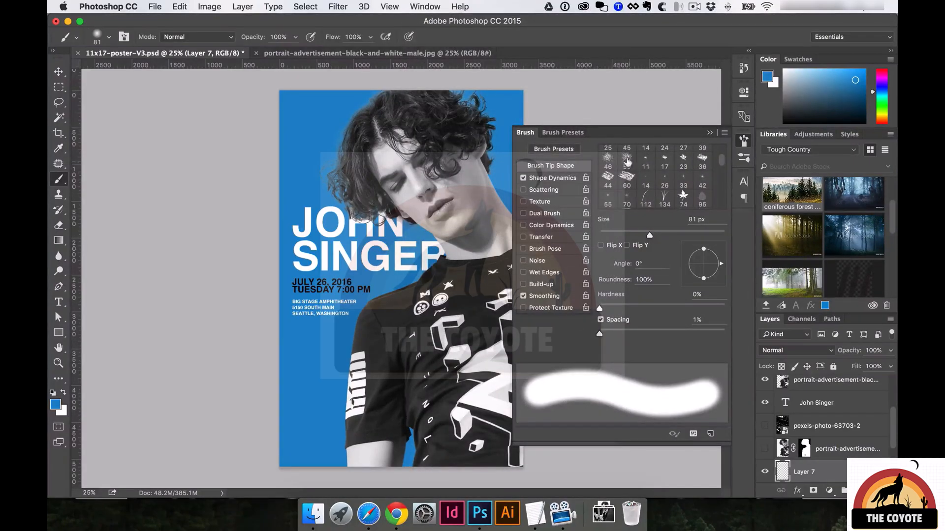
{"action": "left_click", "coordinate": [627, 162]}
{"action": "scroll", "coordinate": [640, 167], "scroll_direction": "down", "scroll_amount": 3}
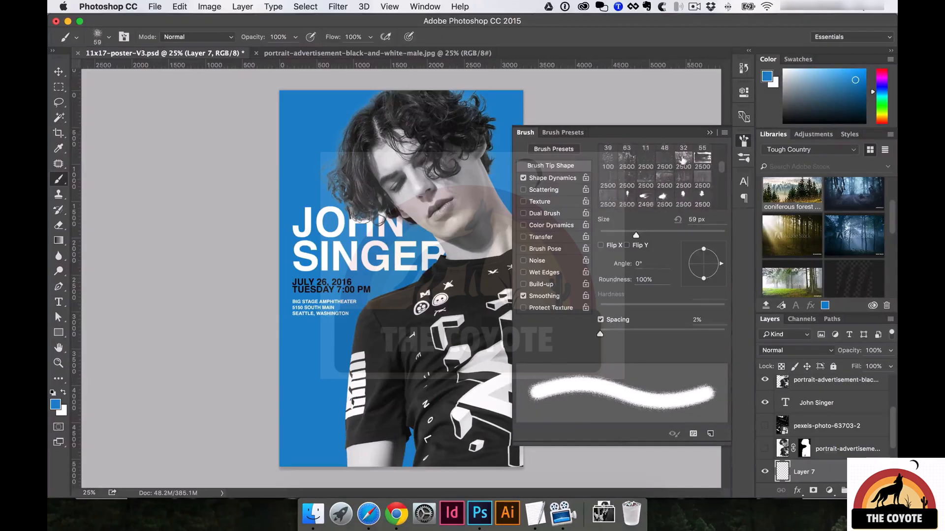
{"action": "left_click", "coordinate": [683, 160]}
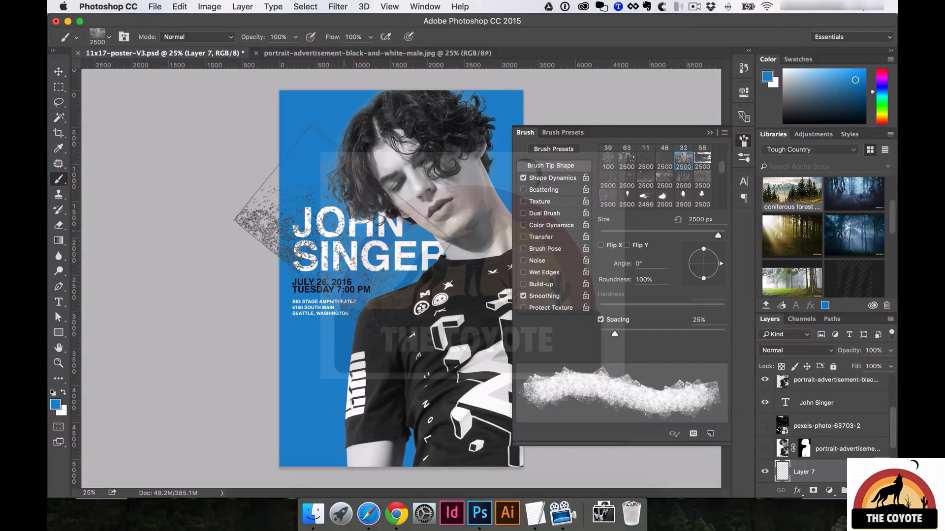
{"action": "left_click", "coordinate": [646, 161]}
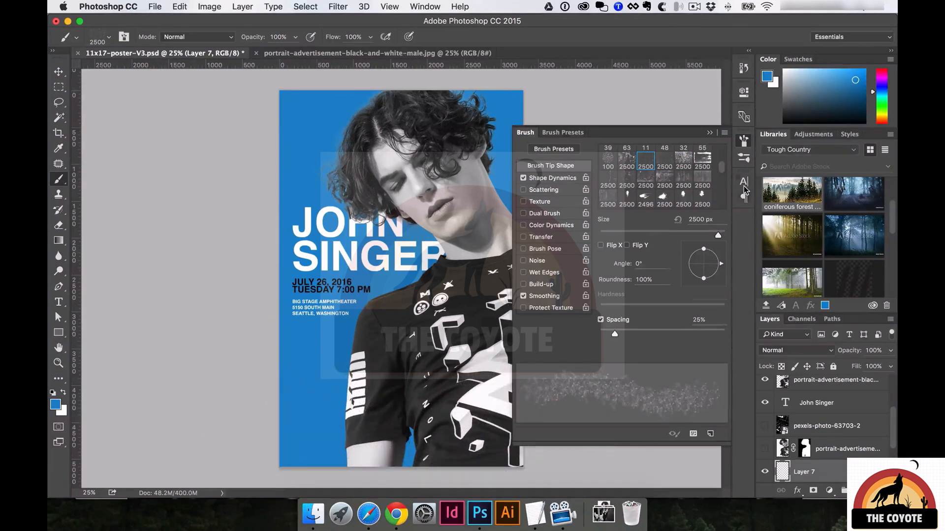
{"action": "left_click", "coordinate": [744, 140]}
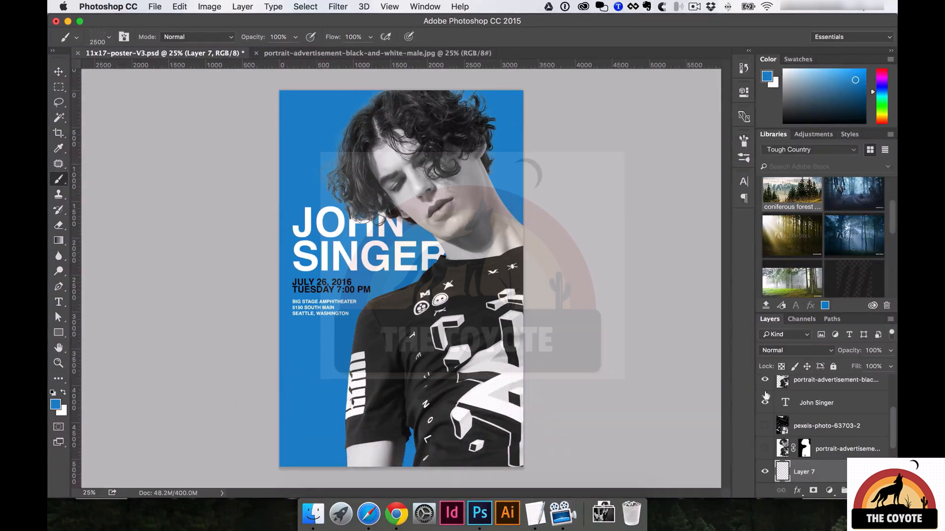
Adjust the spatter brush size, settling on 2480 px.
{"action": "left_click", "coordinate": [352, 261]}
{"action": "key", "text": "bracketright"}
{"action": "key", "text": "bracketright"}
{"action": "key", "text": "bracketright"}
{"action": "key", "text": "bracketright"}
{"action": "key", "text": "bracketright"}
{"action": "key", "text": "bracketright"}
{"action": "left_click", "coordinate": [352, 241]}
{"action": "key", "text": "bracketright"}
{"action": "key", "text": "bracketright"}
{"action": "key", "text": "bracketright"}
{"action": "key", "text": "bracketright"}
{"action": "key", "text": "bracketright"}
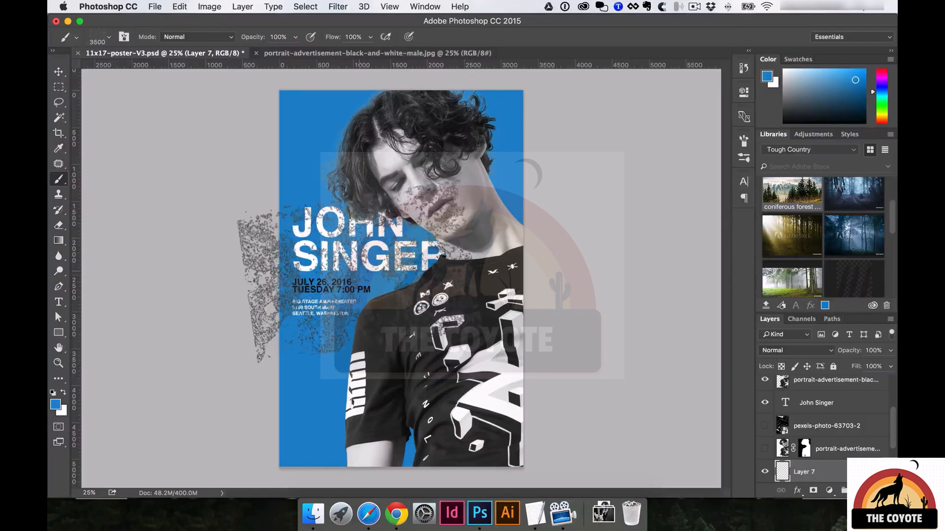
{"action": "key", "text": "bracketleft"}
{"action": "key", "text": "bracketleft"}
{"action": "key", "text": "bracketleft"}
{"action": "key", "text": "bracketleft"}
{"action": "key", "text": "bracketleft"}
{"action": "key", "text": "bracketleft"}
{"action": "key", "text": "bracketleft"}
{"action": "key", "text": "bracketleft"}
{"action": "key", "text": "bracketleft"}
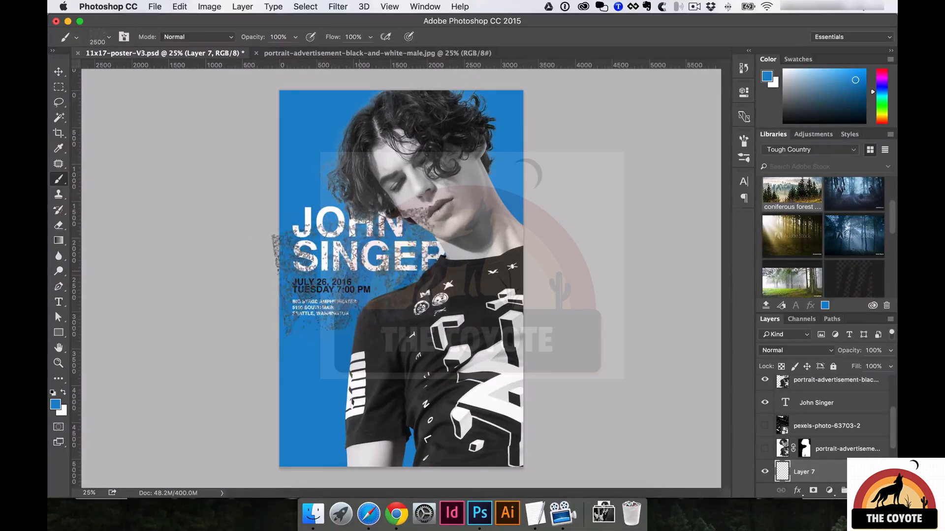
{"action": "key", "text": "bracketright"}
{"action": "key", "text": "bracketright"}
{"action": "key", "text": "bracketright"}
{"action": "key", "text": "bracketright"}
{"action": "key", "text": "bracketright"}
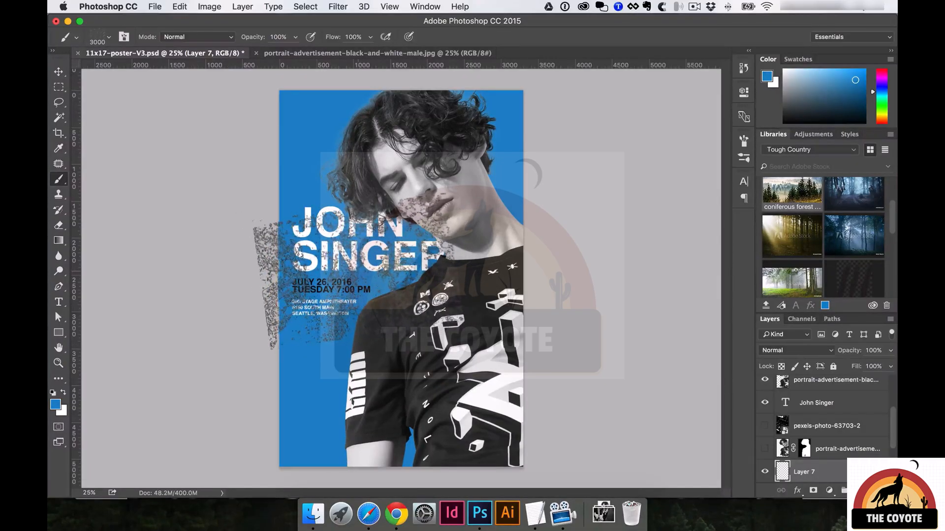
{"action": "left_click", "coordinate": [108, 37]}
{"action": "mouse_move", "coordinate": [184, 79]}
{"action": "left_mouse_down"}
{"action": "mouse_move", "coordinate": [155, 74]}
{"action": "mouse_move", "coordinate": [181, 75]}
{"action": "left_mouse_up"}
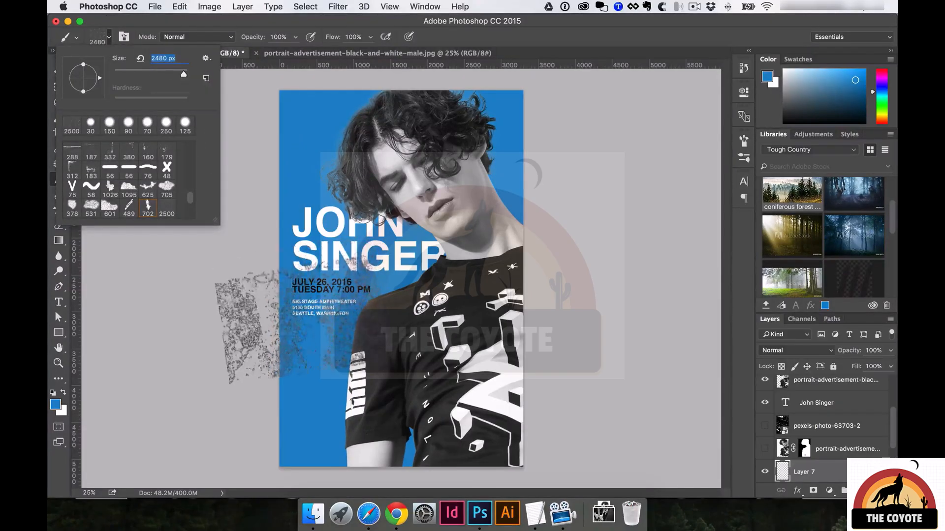
{"action": "left_click", "coordinate": [282, 338]}
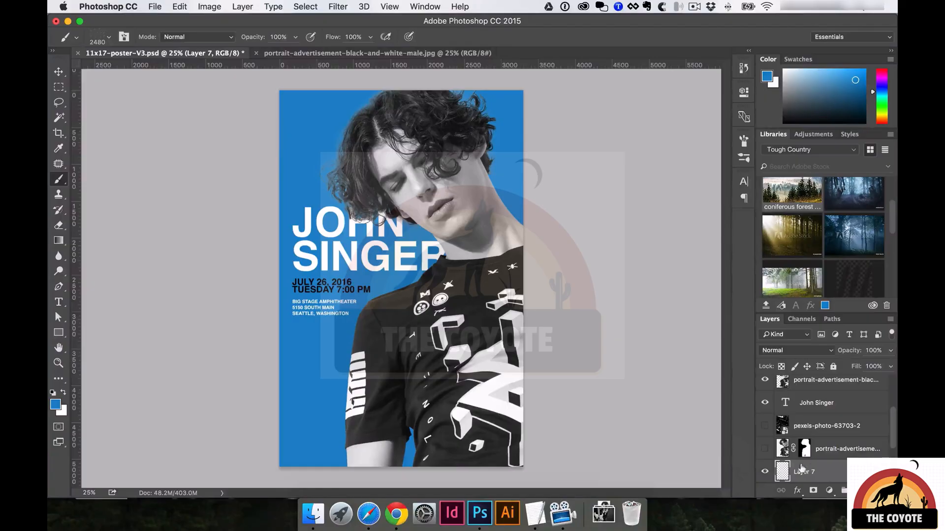
Set the foreground colour to darker blue #126293.
{"action": "key", "text": "i"}
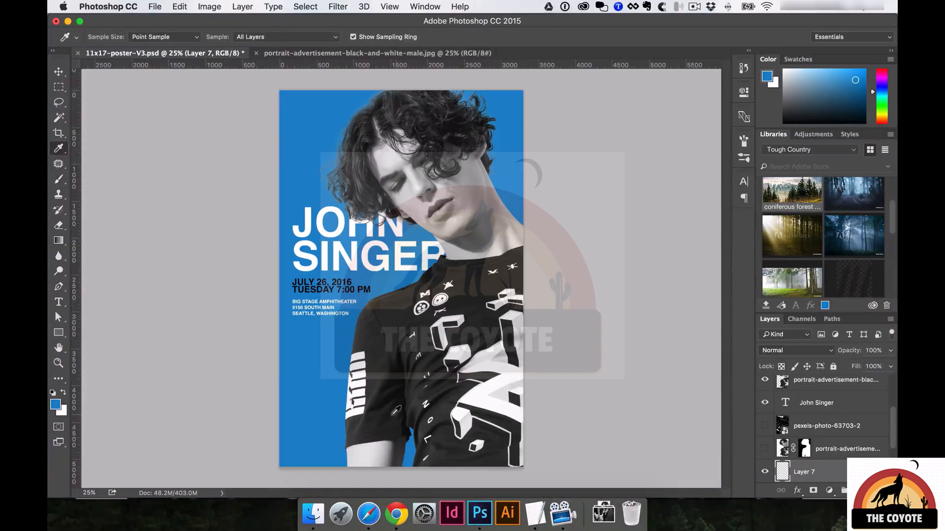
{"action": "left_click", "coordinate": [56, 405]}
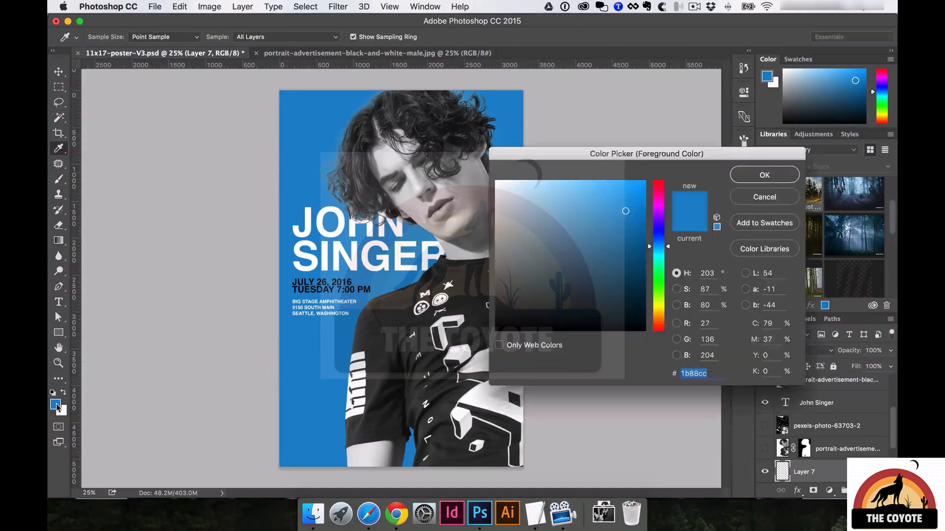
{"action": "left_click", "coordinate": [626, 243]}
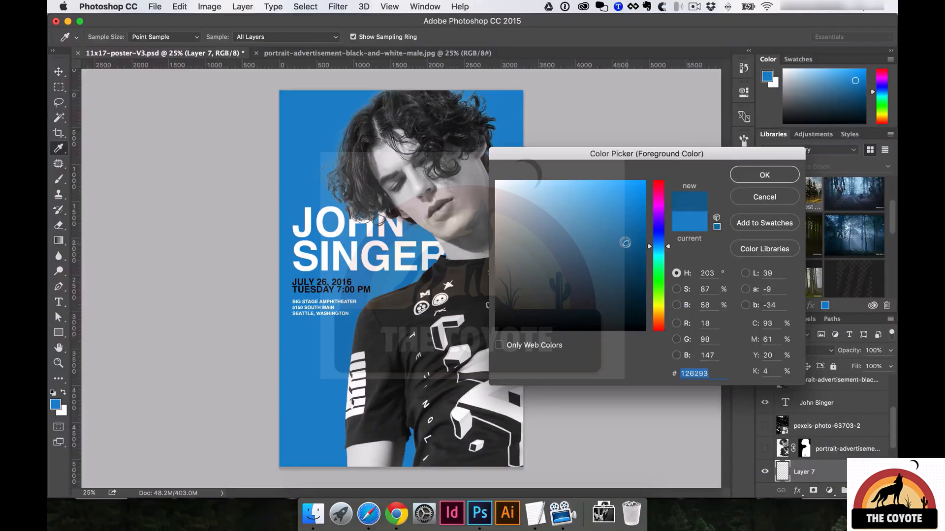
{"action": "left_click", "coordinate": [756, 178]}
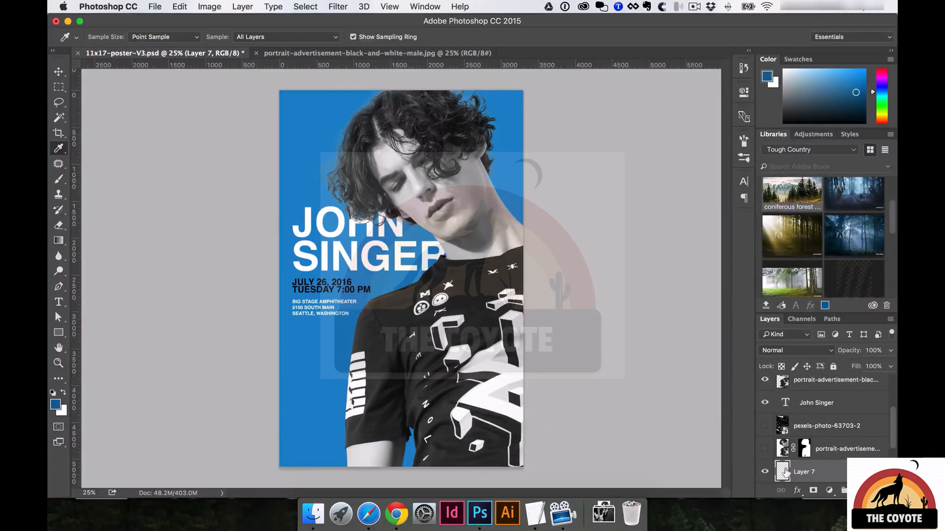
{"action": "scroll", "coordinate": [766, 456], "scroll_direction": "down", "scroll_amount": 1}
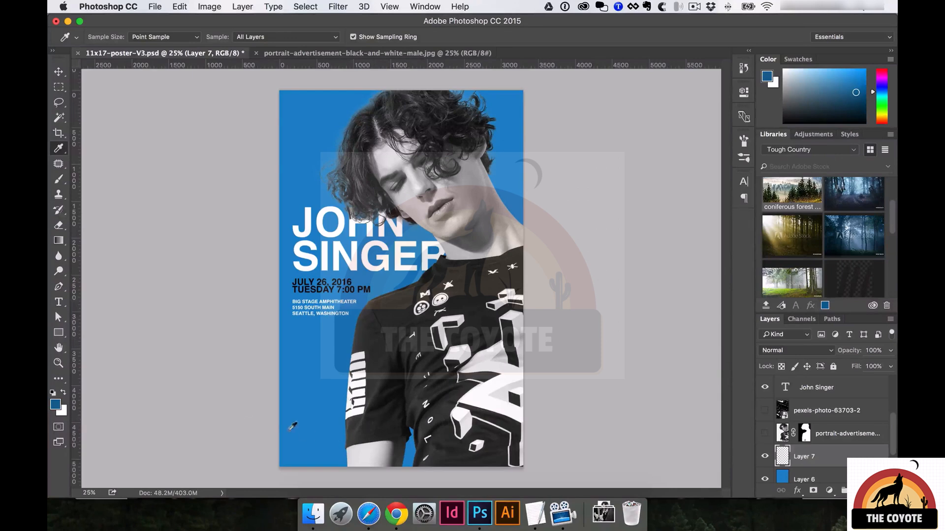
Paint spatter strokes over the lower-left and upper-left blue background with a 2900 px brush.
{"action": "key", "text": "b"}
{"action": "mouse_move", "coordinate": [251, 412]}
{"action": "left_mouse_down"}
{"action": "mouse_move", "coordinate": [236, 404]}
{"action": "mouse_move", "coordinate": [254, 398]}
{"action": "mouse_move", "coordinate": [276, 409]}
{"action": "left_mouse_up"}
{"action": "key", "text": "bracketright"}
{"action": "key", "text": "bracketright"}
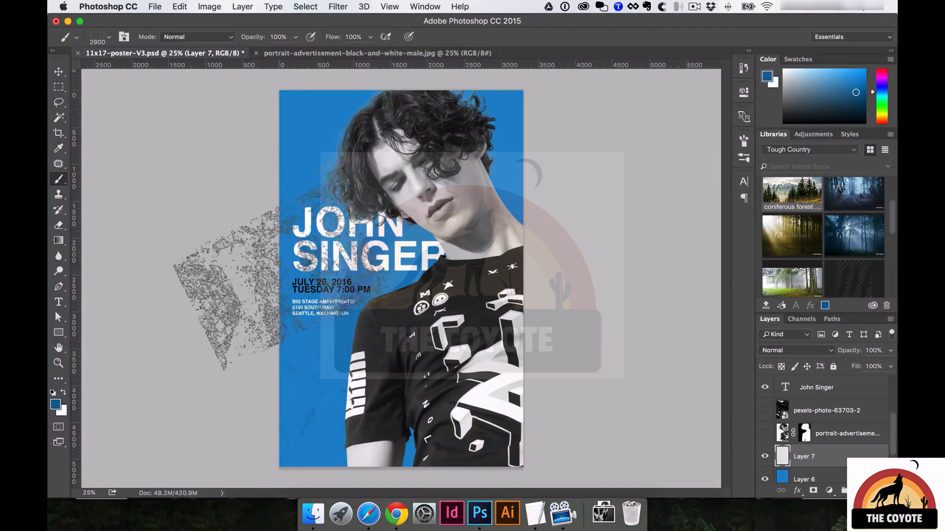
{"action": "mouse_move", "coordinate": [340, 428]}
{"action": "left_mouse_down"}
{"action": "mouse_move", "coordinate": [275, 423]}
{"action": "mouse_move", "coordinate": [296, 364]}
{"action": "mouse_move", "coordinate": [276, 177]}
{"action": "mouse_move", "coordinate": [349, 148]}
{"action": "mouse_move", "coordinate": [393, 207]}
{"action": "mouse_move", "coordinate": [492, 147]}
{"action": "mouse_move", "coordinate": [433, 163]}
{"action": "mouse_move", "coordinate": [443, 148]}
{"action": "left_mouse_up"}
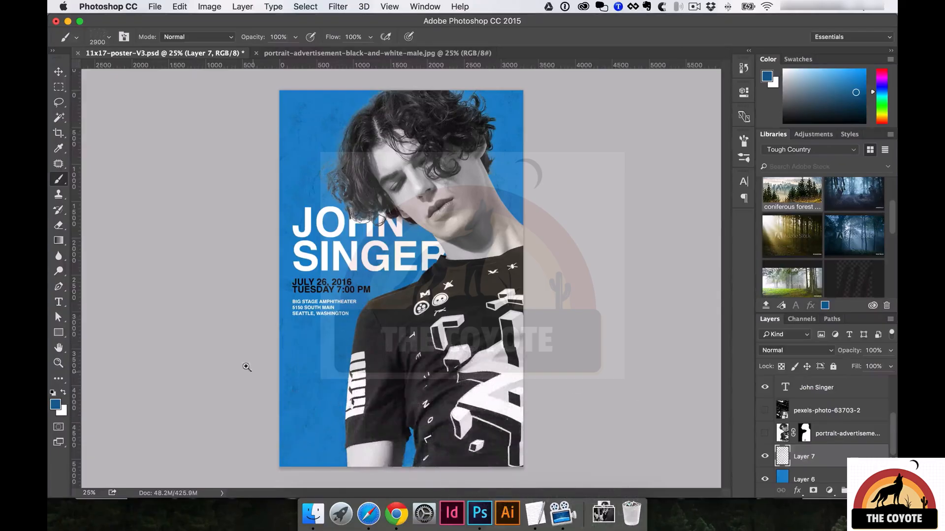
{"action": "left_click", "coordinate": [287, 309], "text": "super"}
{"action": "left_click", "coordinate": [287, 309], "text": "super"}
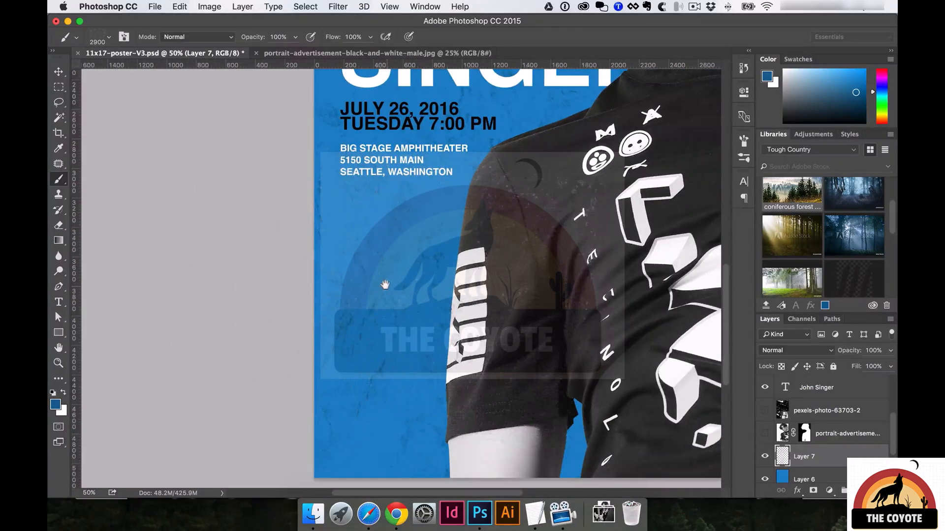
{"action": "left_click", "coordinate": [401, 274], "text": "alt+super"}
{"action": "left_click", "coordinate": [401, 275], "text": "alt+super"}
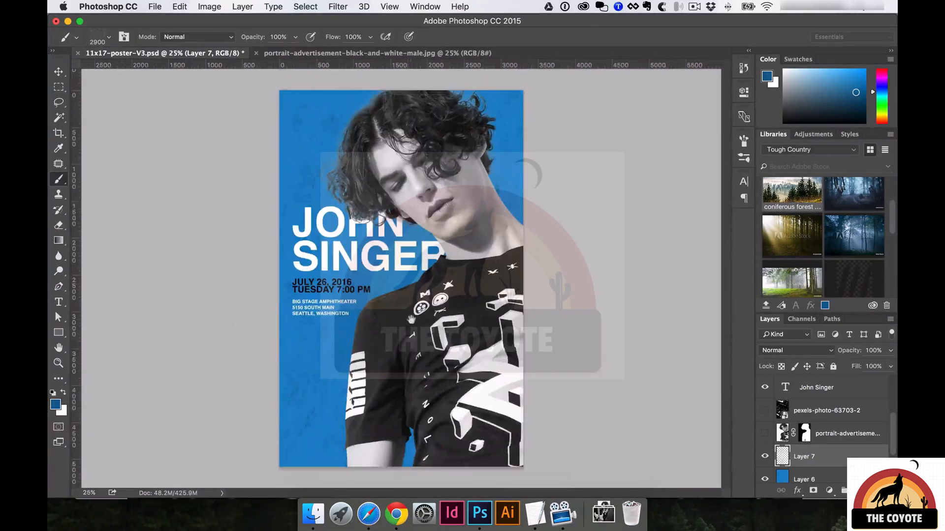
{"action": "key", "text": "v"}
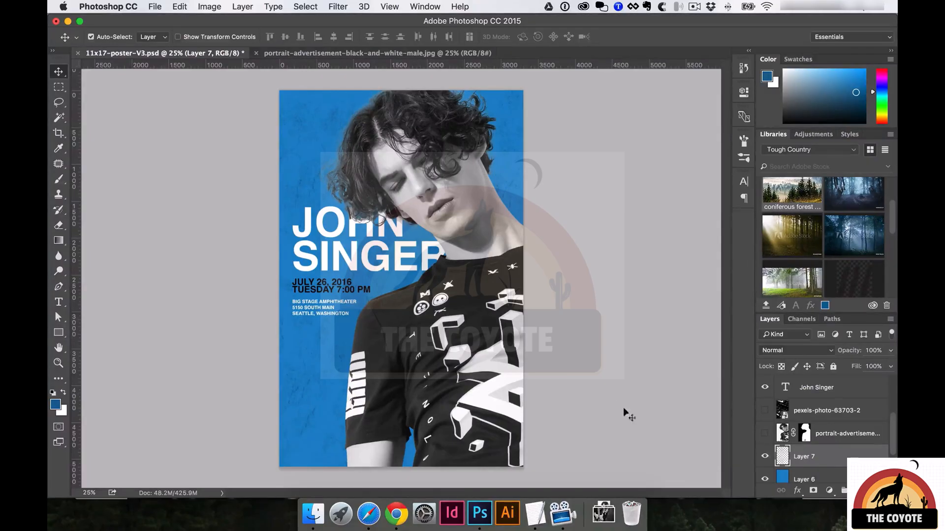
{"action": "scroll", "coordinate": [816, 462], "scroll_direction": "down", "scroll_amount": 2}
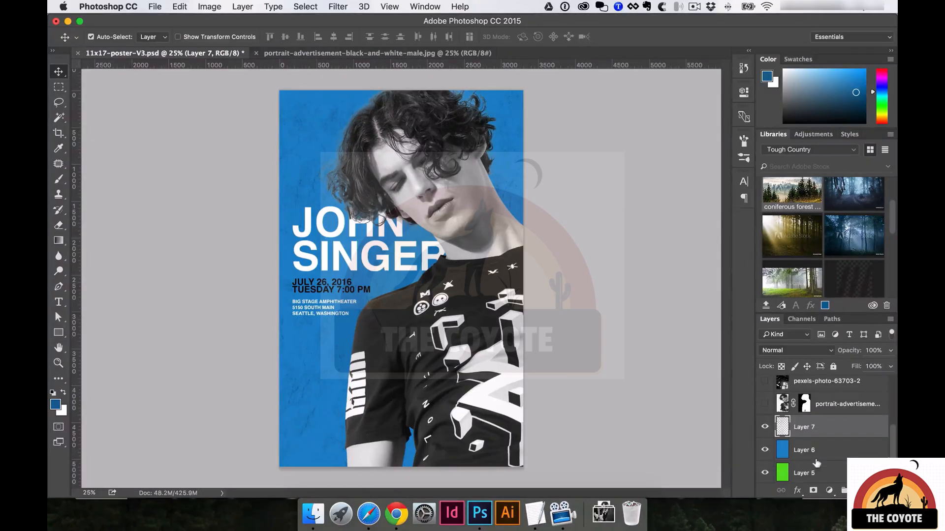
{"action": "left_click", "coordinate": [765, 429]}
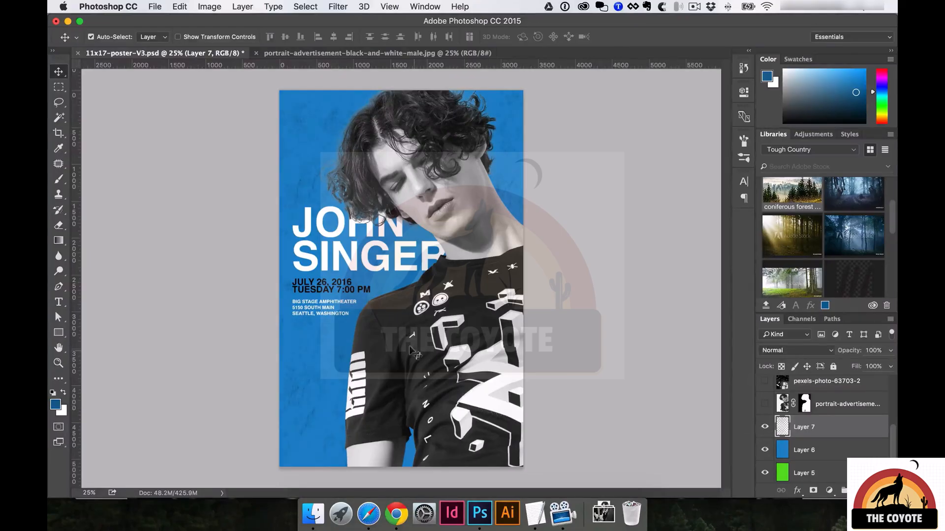